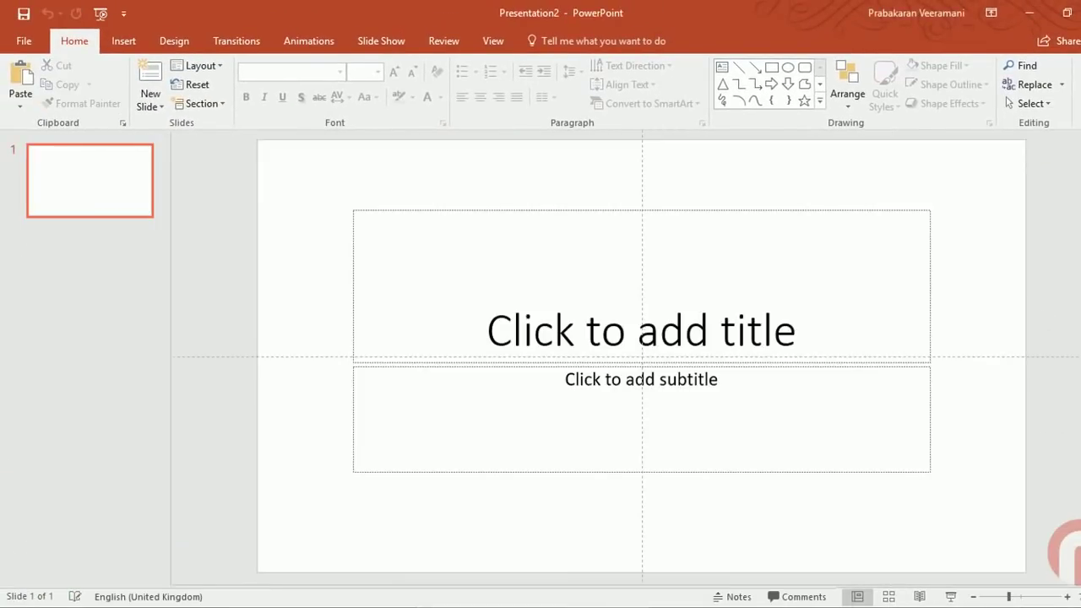
# Step: Insert mario-sculpture.fbx from the Desktop as a 3D model on the title slide
pyautogui.click(123, 41)
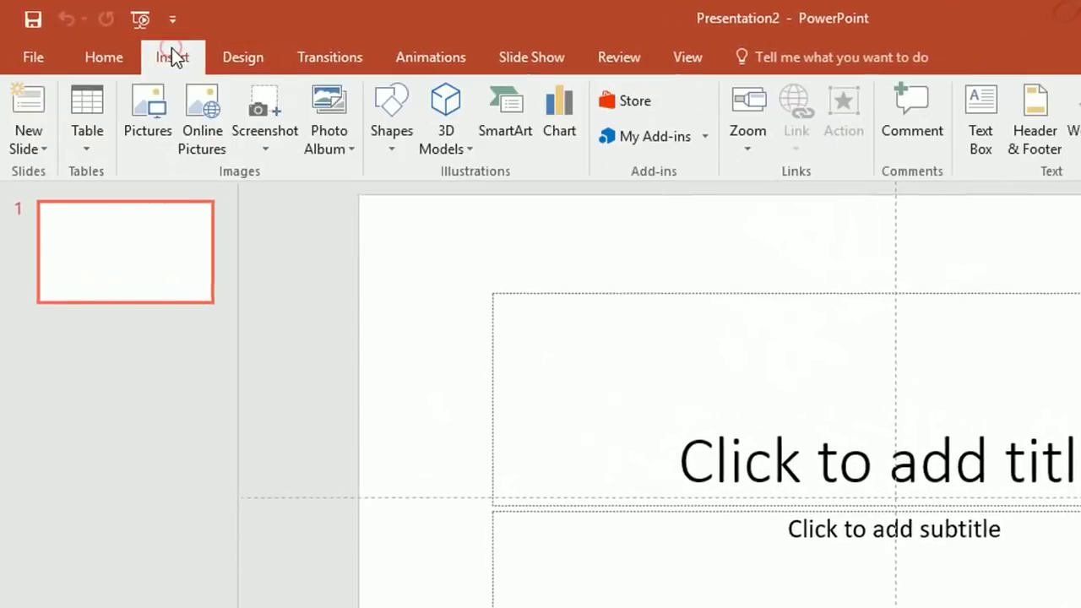
pyautogui.click(458, 157)
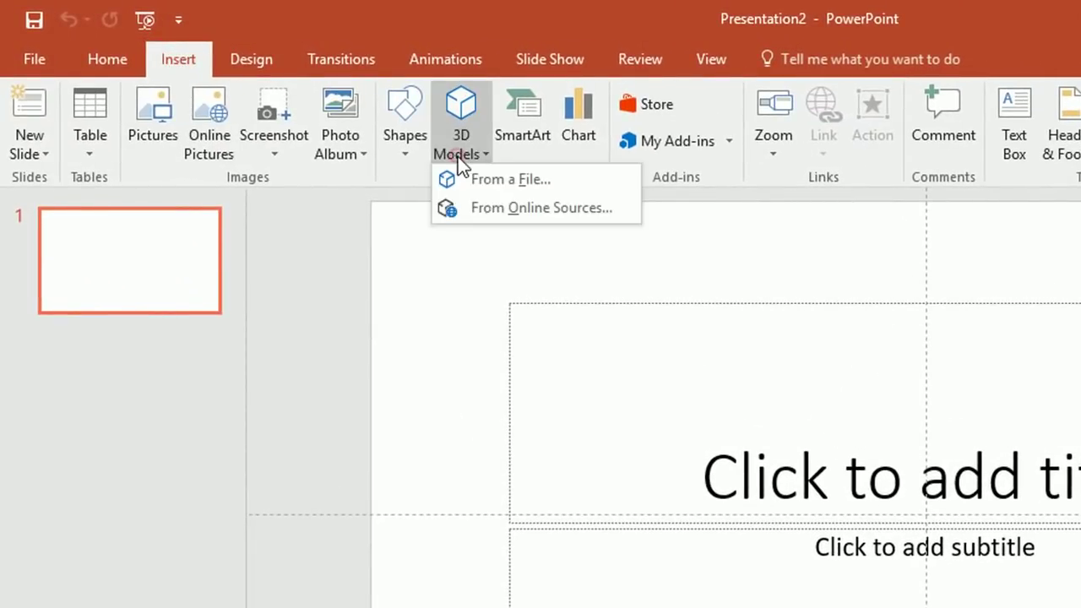
pyautogui.click(459, 176)
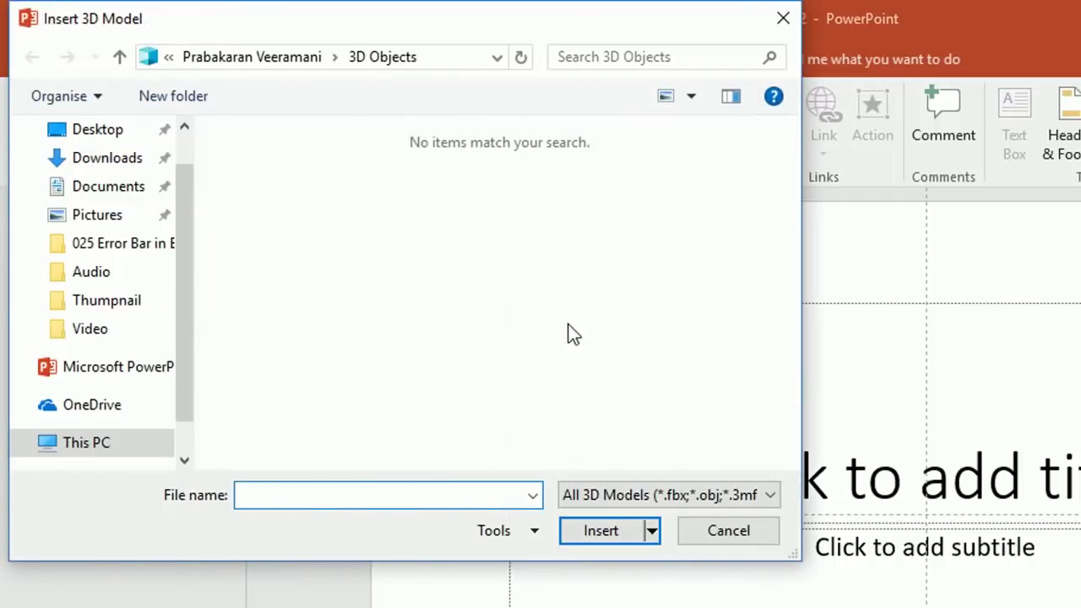
pyautogui.moveTo(179, 349); pyautogui.dragTo(187, 307)
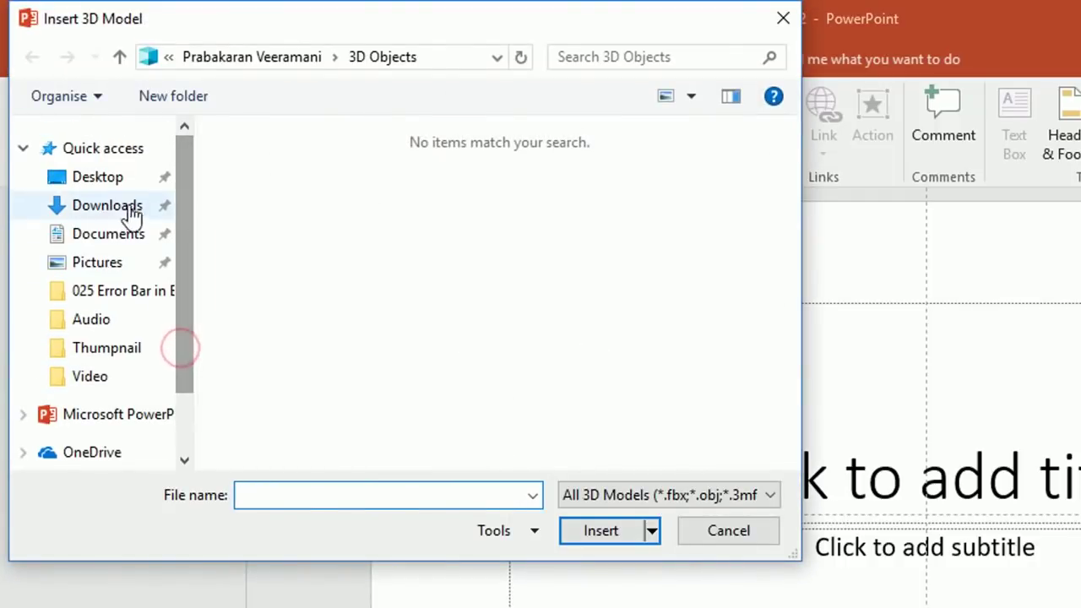
pyautogui.click(108, 179)
pyautogui.click(321, 268)
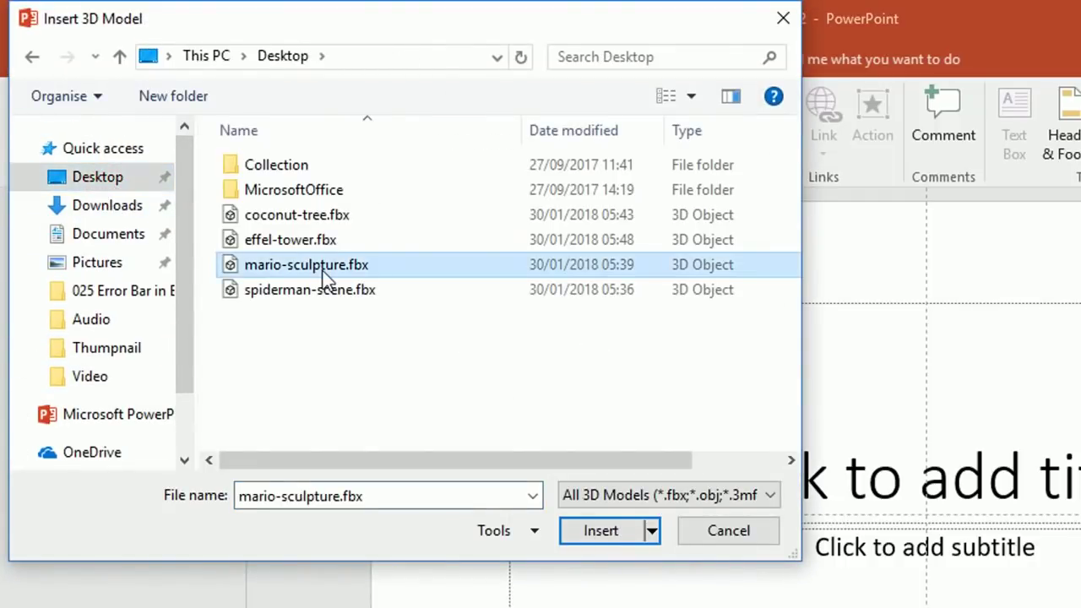
pyautogui.click(561, 529)
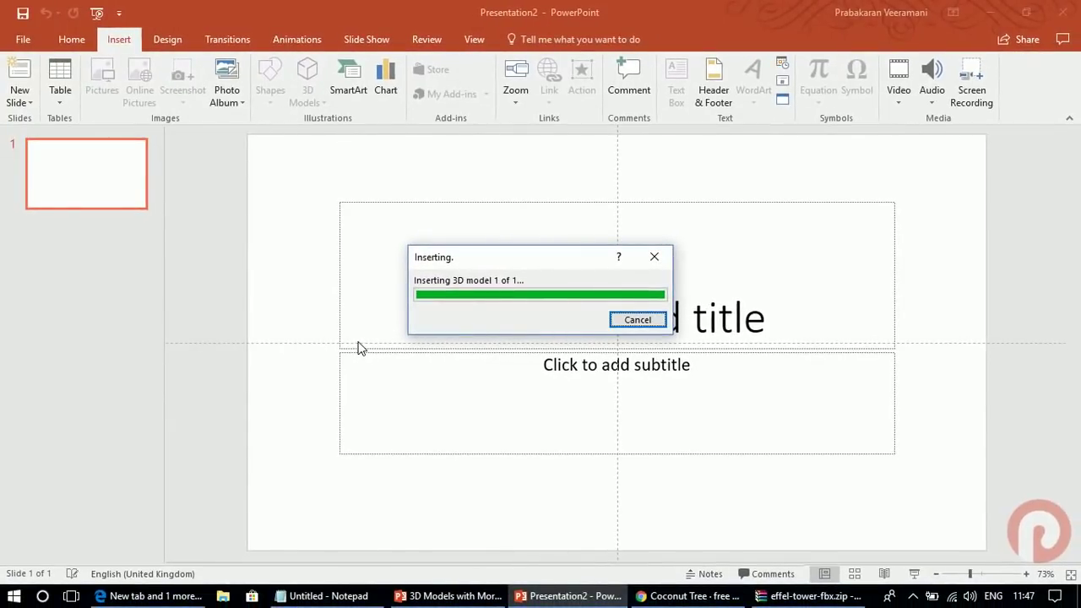
# Step: Spin the Mario model to face left, then forward, then toward the right
pyautogui.moveTo(625, 348); pyautogui.dragTo(535, 366)
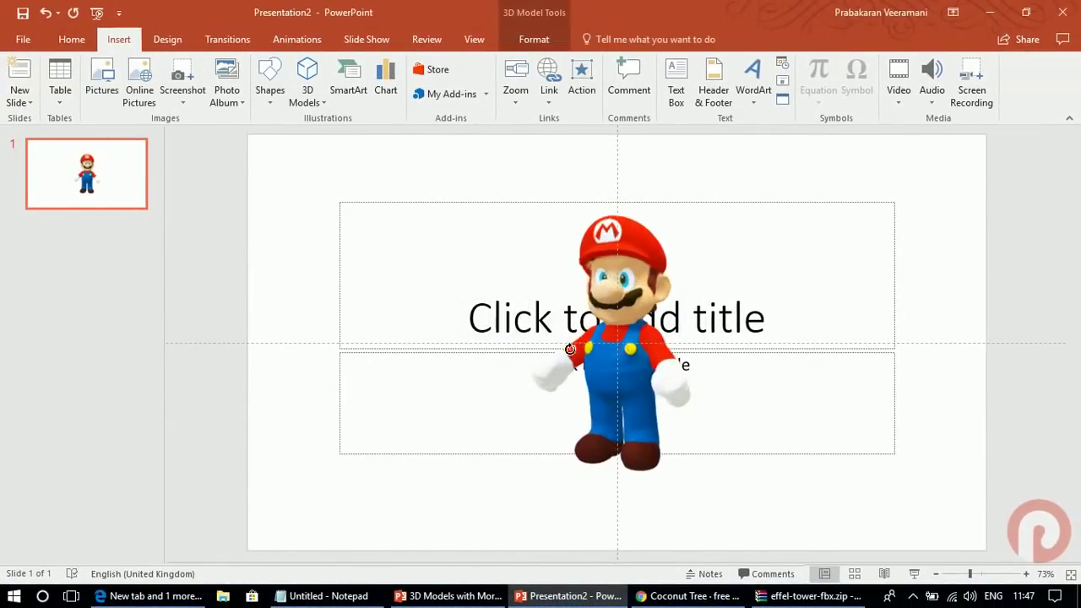
pyautogui.moveTo(608, 352); pyautogui.dragTo(641, 355)
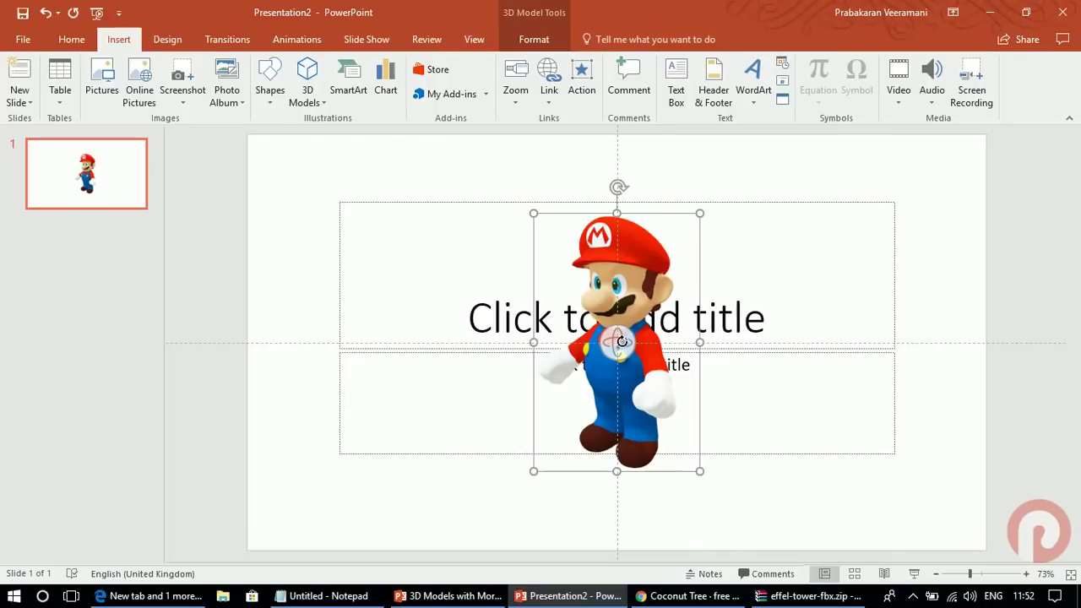
pyautogui.moveTo(620, 341); pyautogui.dragTo(667, 347)
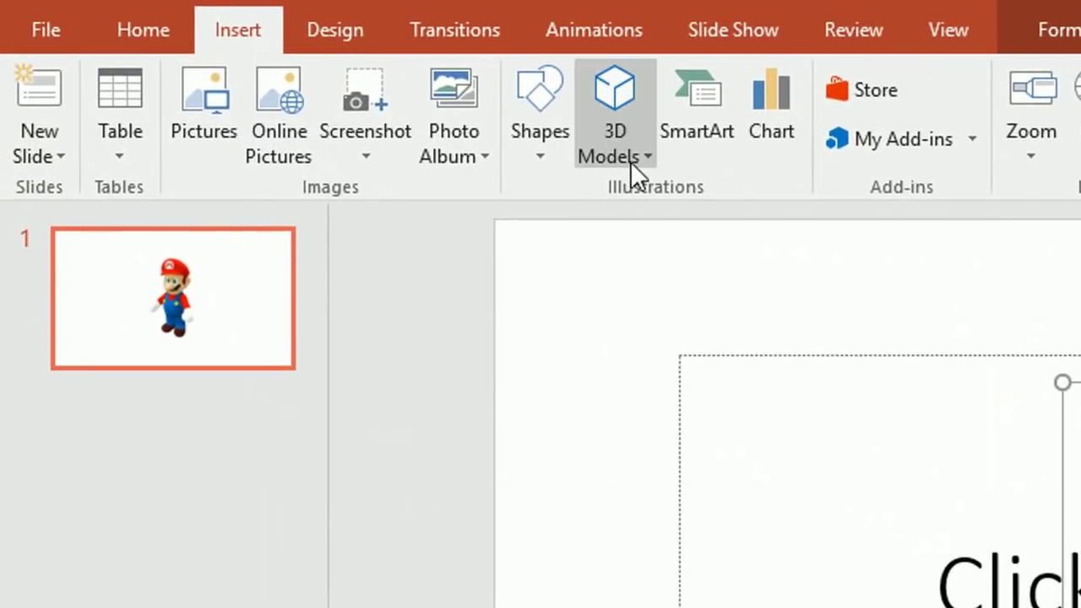
# Step: Insert the blue butterfly from the online Bugs category of 3D models
pyautogui.click(612, 155)
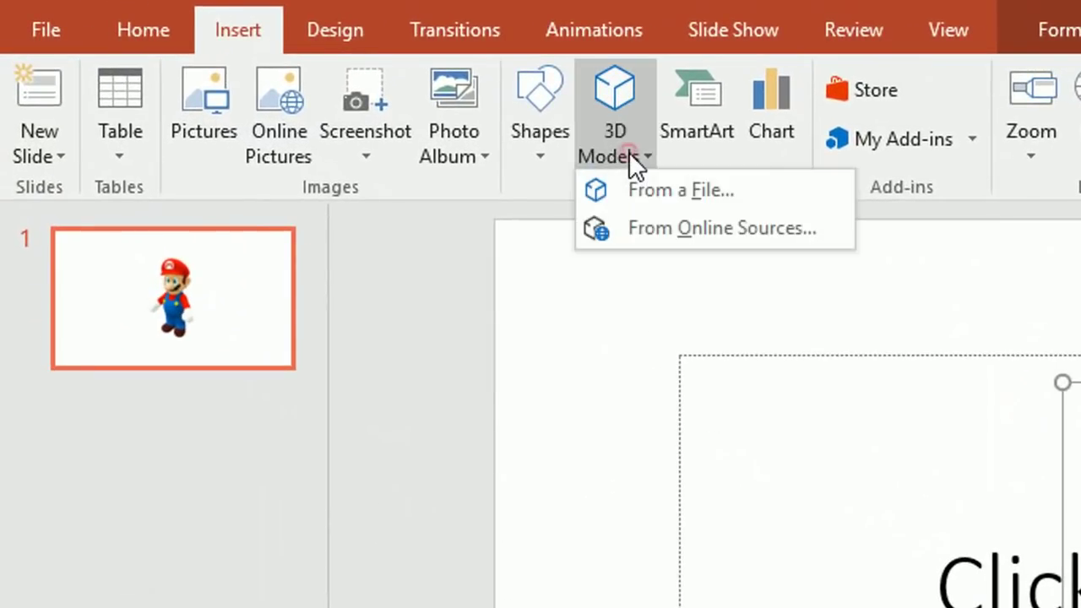
pyautogui.click(625, 228)
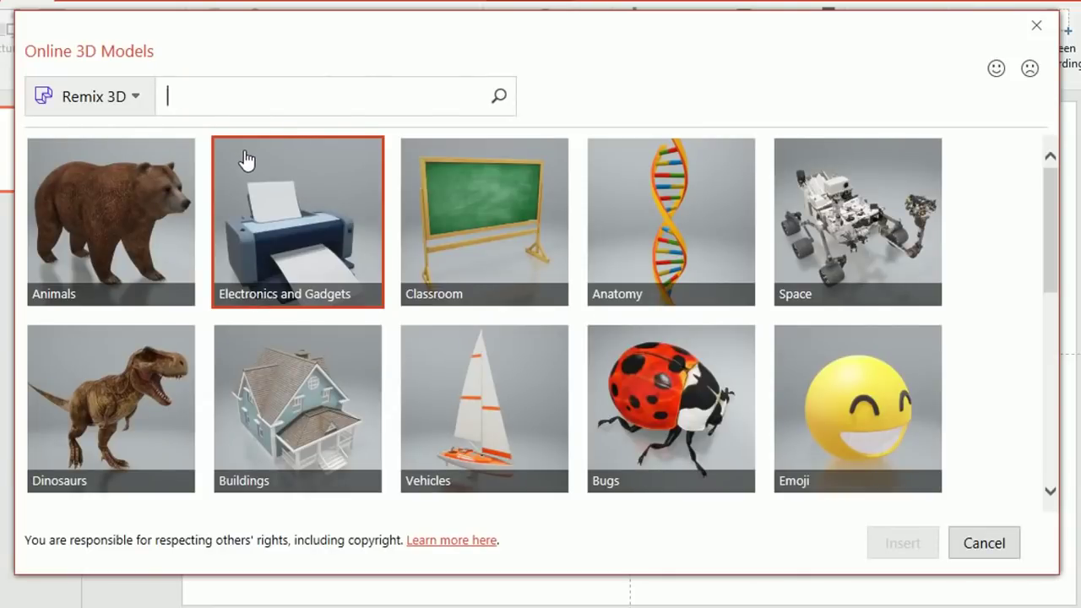
pyautogui.scroll(-2, 212, 312)
pyautogui.scroll(-3, 212, 309)
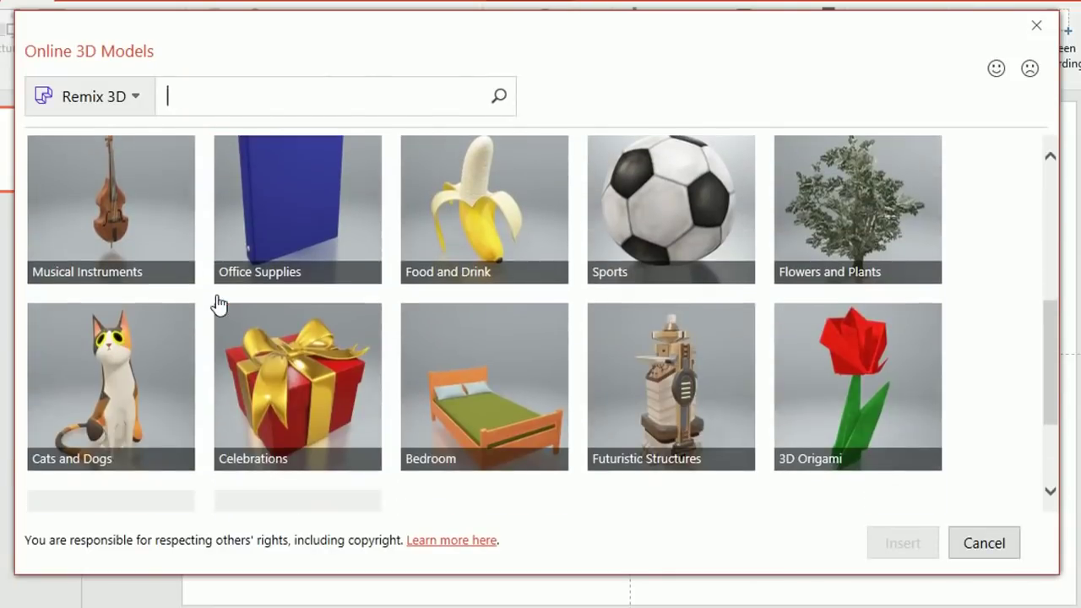
pyautogui.scroll(-2, 217, 306)
pyautogui.scroll(2, 217, 304)
pyautogui.scroll(2, 217, 303)
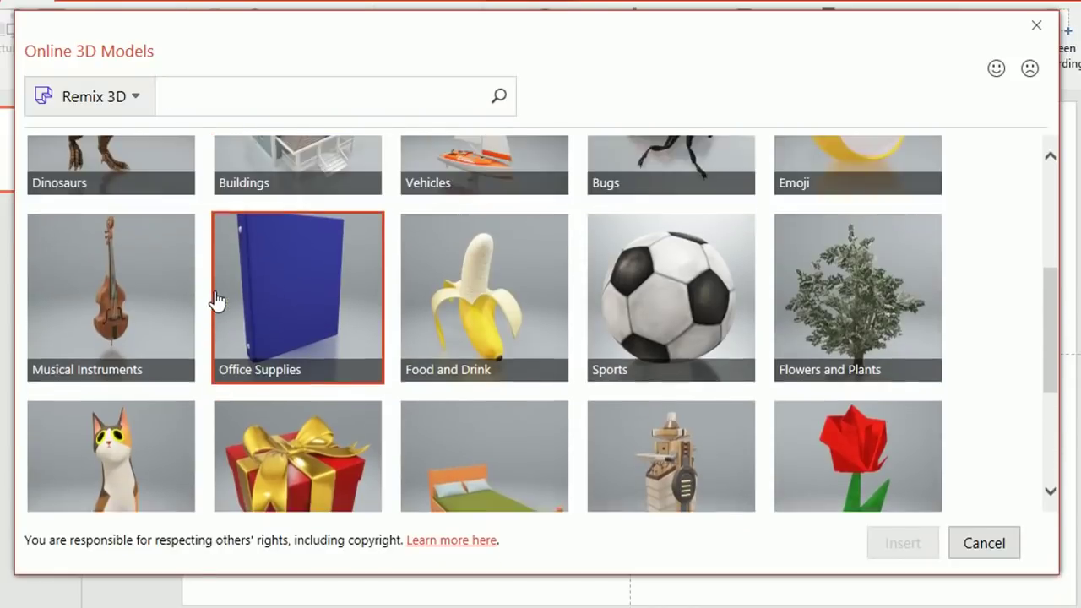
pyautogui.scroll(2, 217, 299)
pyautogui.scroll(1, 247, 283)
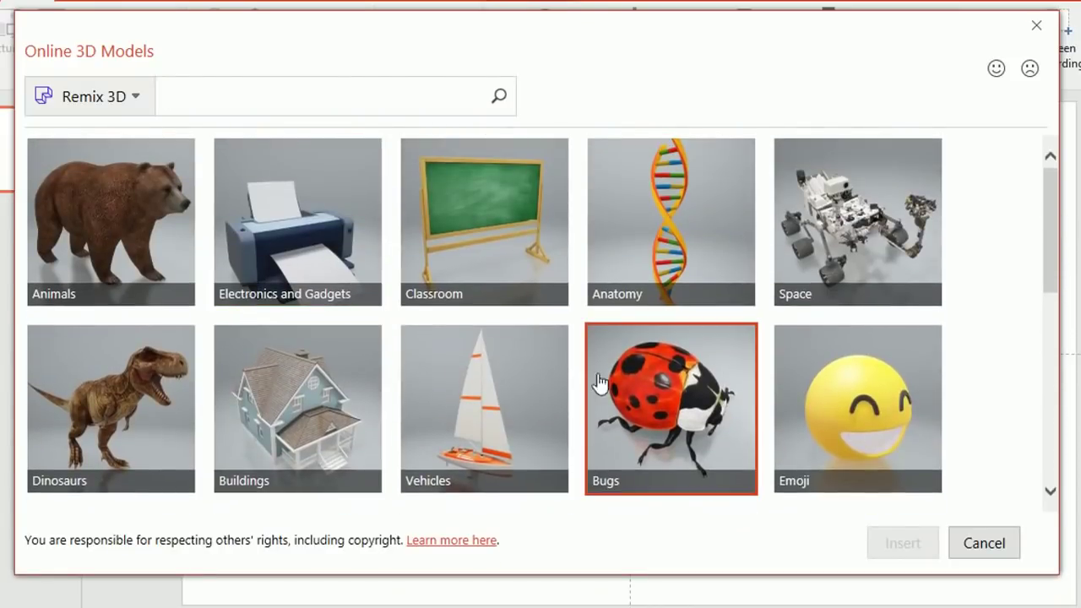
pyautogui.click(678, 390)
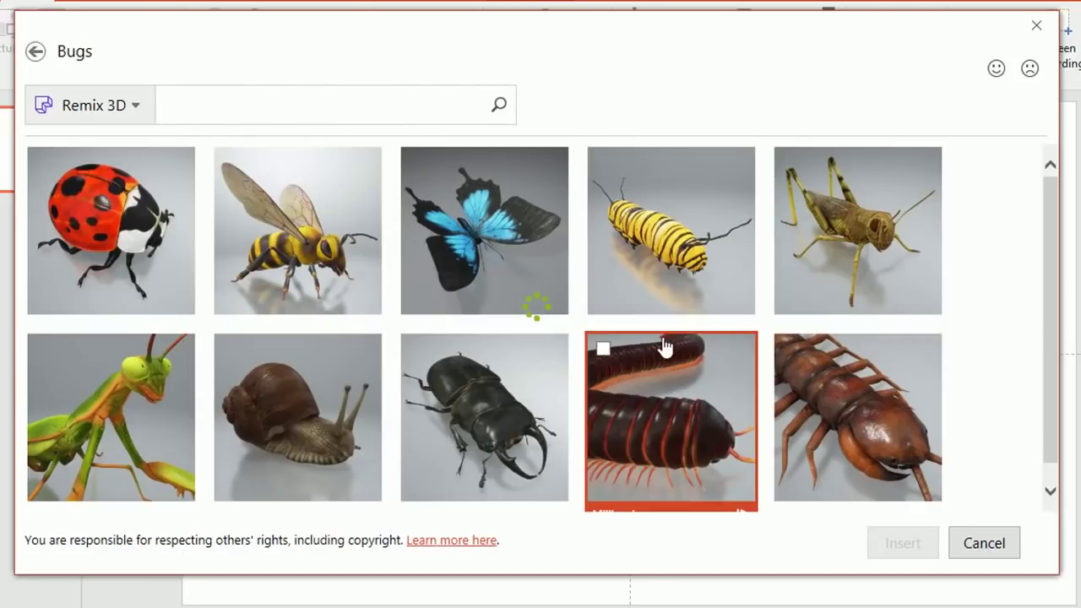
pyautogui.click(448, 241)
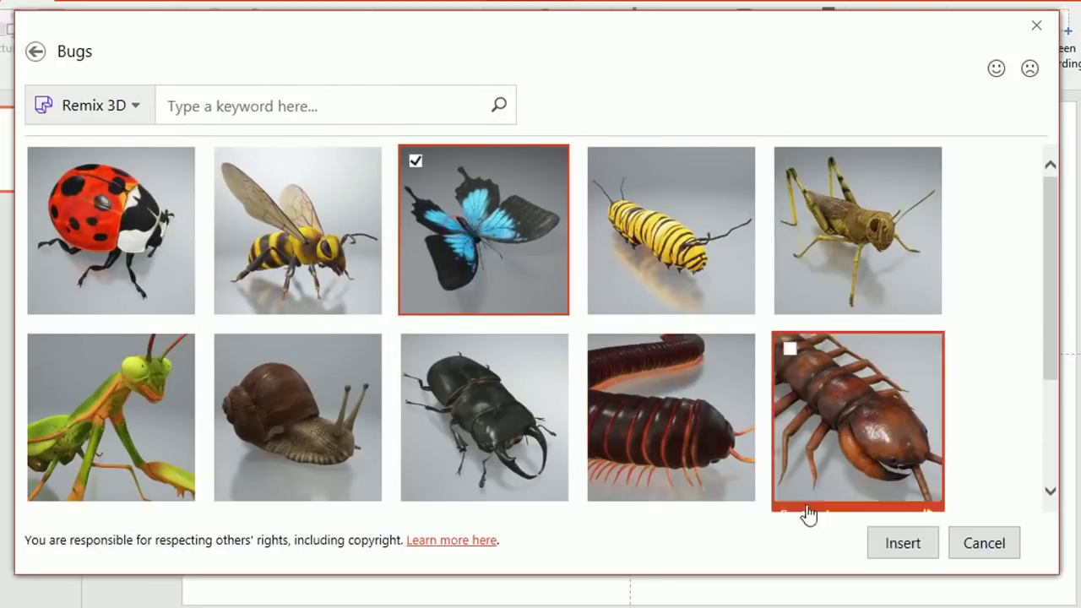
pyautogui.click(903, 544)
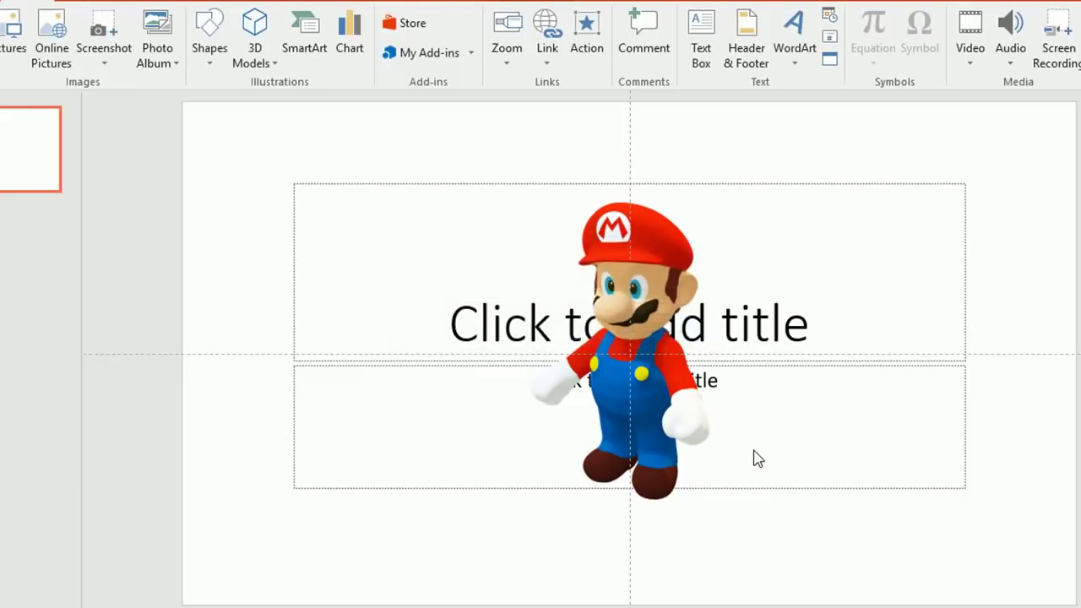
# Step: Delete the empty title and subtitle placeholders from the slide
pyautogui.click(485, 276)
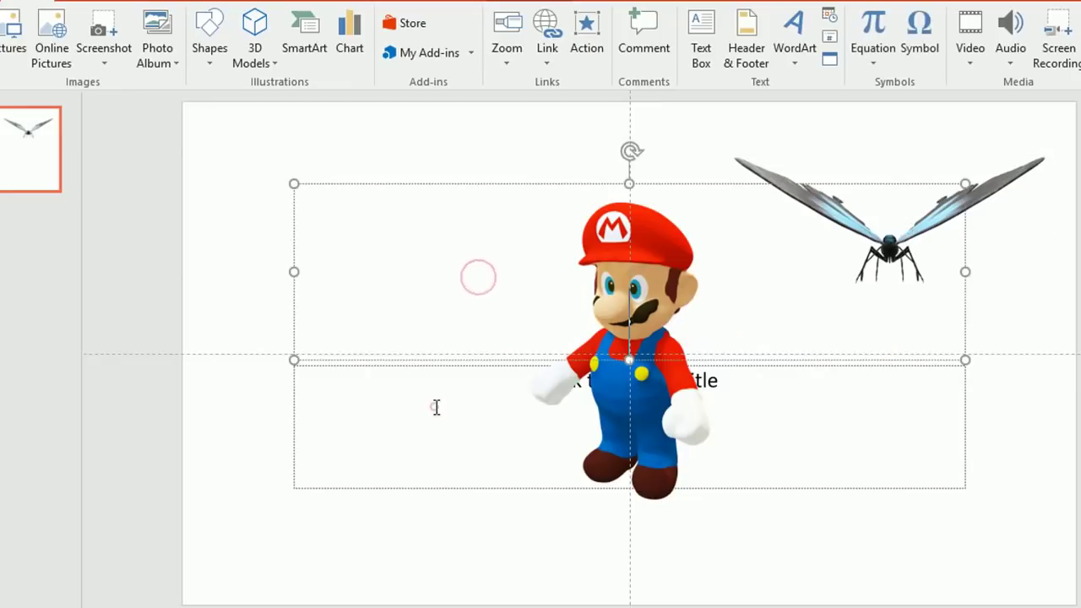
pyautogui.keyDown('shift'); pyautogui.click(435, 407); pyautogui.keyUp('shift')
pyautogui.press('Delete')
# Step: Cycle the butterfly through front, side and top preset 3D Model Views, ending head-on
pyautogui.click(893, 254)
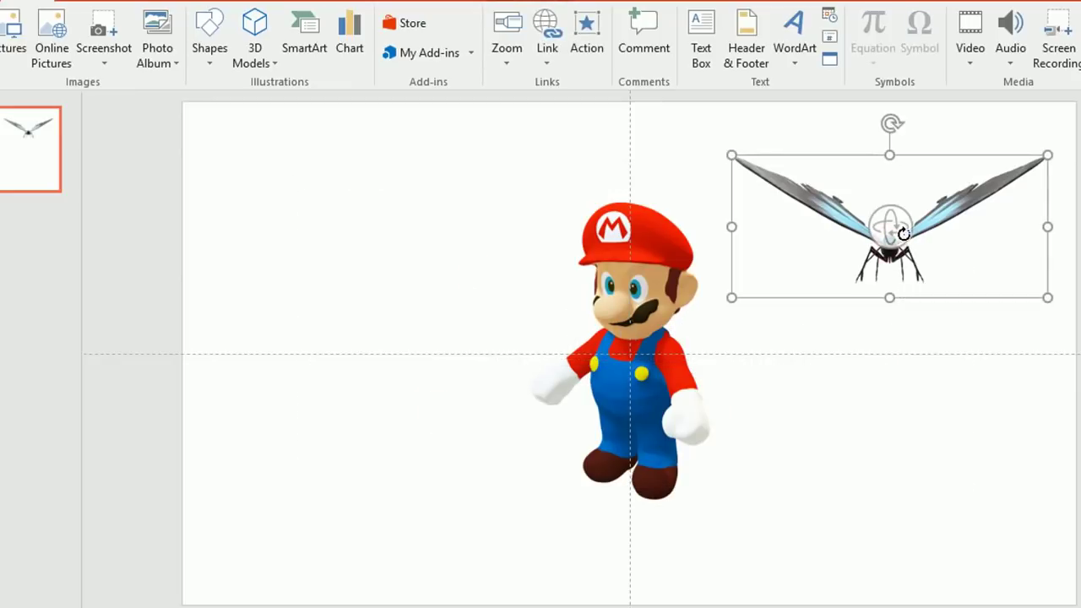
pyautogui.moveTo(890, 226); pyautogui.dragTo(894, 267)
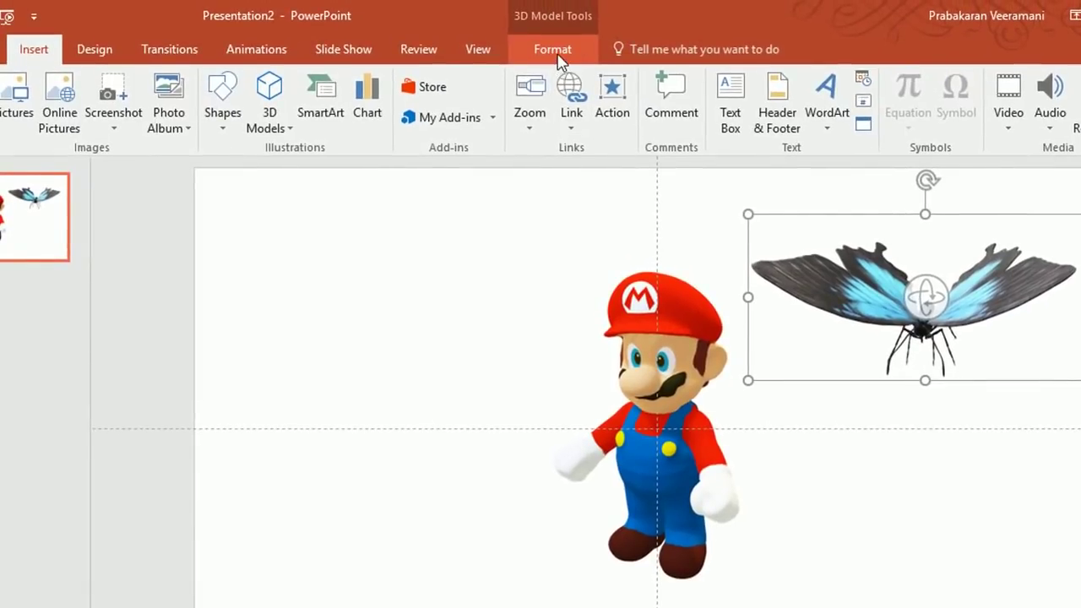
pyautogui.click(557, 56)
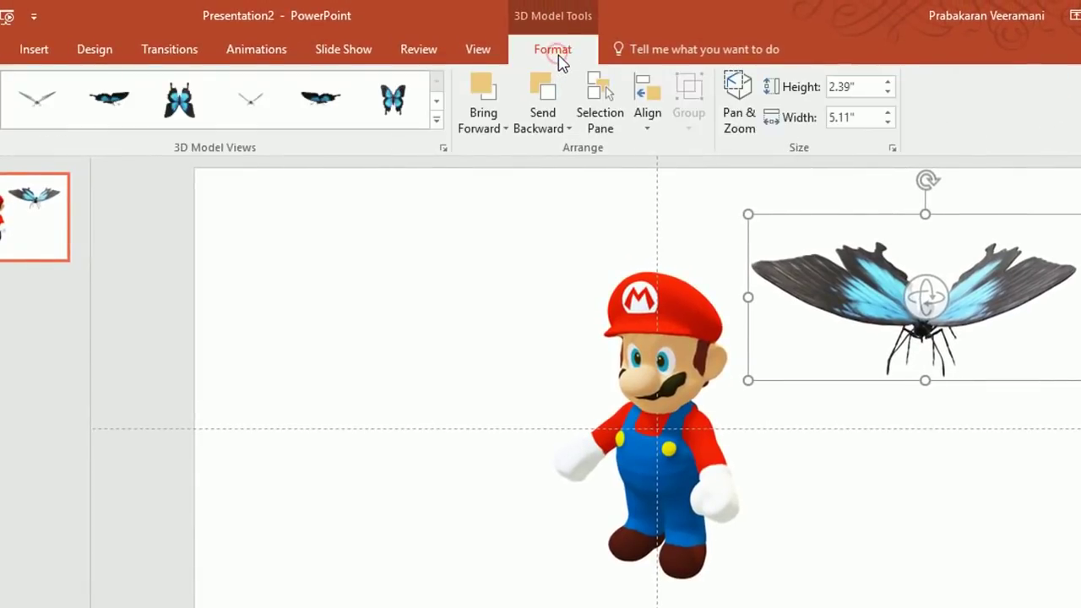
pyautogui.click(391, 99)
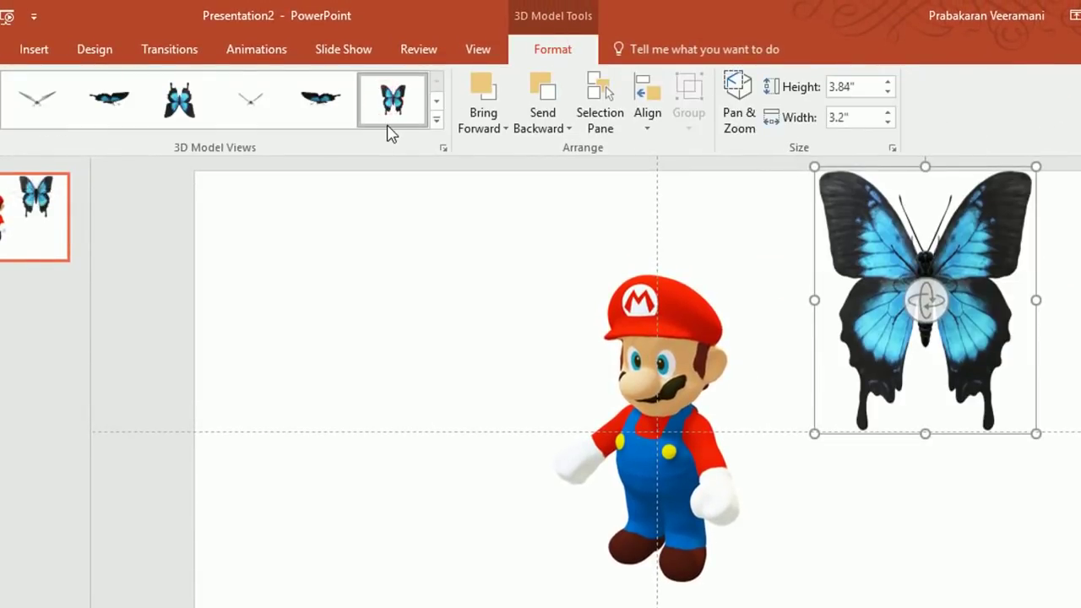
pyautogui.click(328, 116)
pyautogui.click(275, 114)
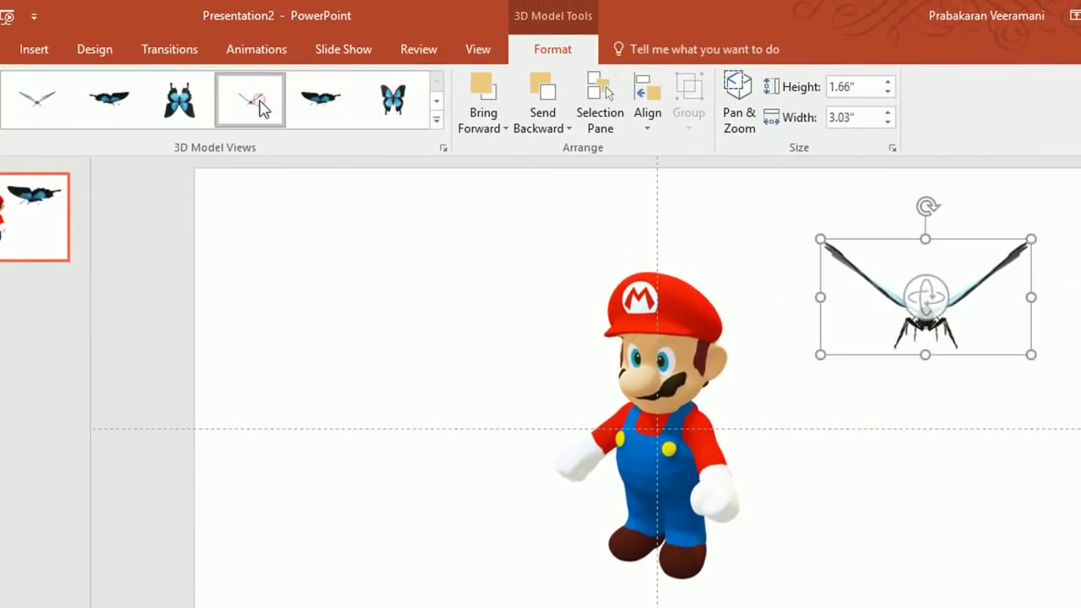
pyautogui.click(179, 99)
pyautogui.click(129, 108)
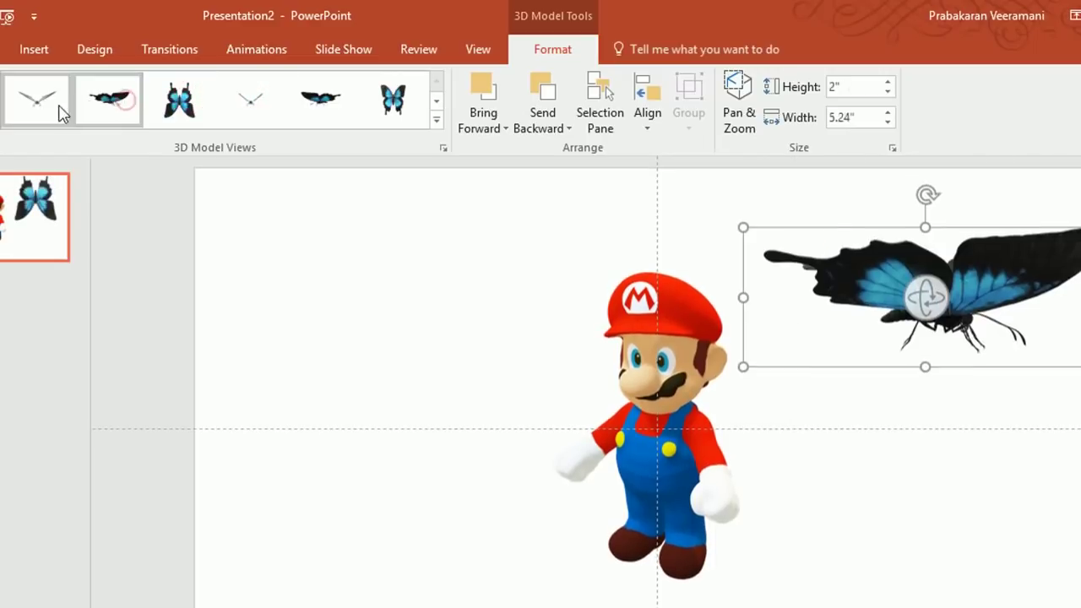
pyautogui.click(55, 112)
pyautogui.click(442, 125)
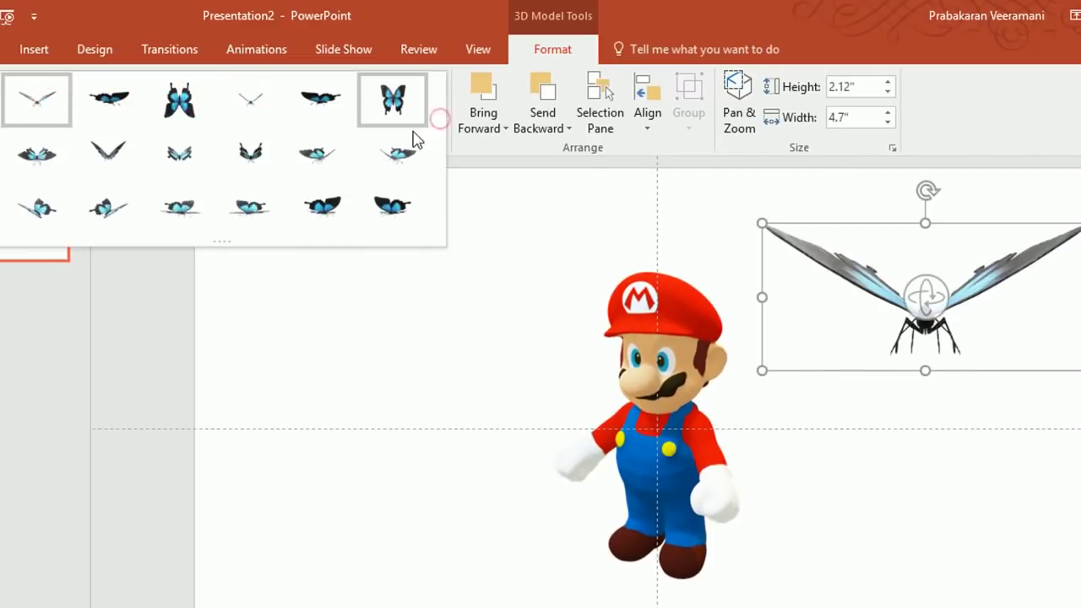
pyautogui.click(386, 217)
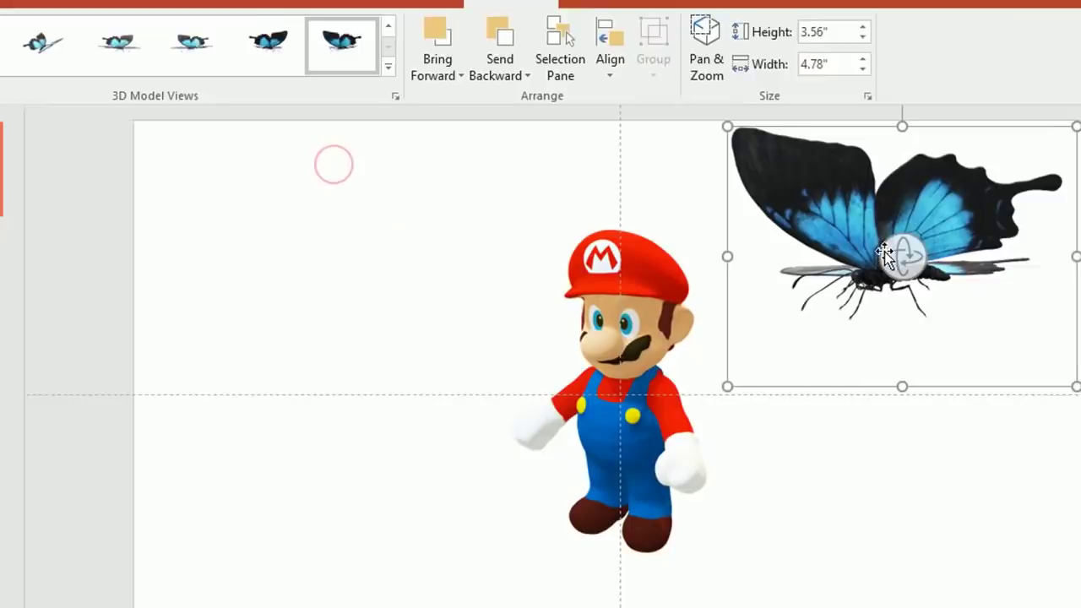
# Step: Tilt the butterfly in 3D and resize it with its corner handles
pyautogui.moveTo(885, 252)
pyautogui.mouseDown()
pyautogui.moveTo(1021, 255)
pyautogui.moveTo(1020, 267)
pyautogui.mouseUp()
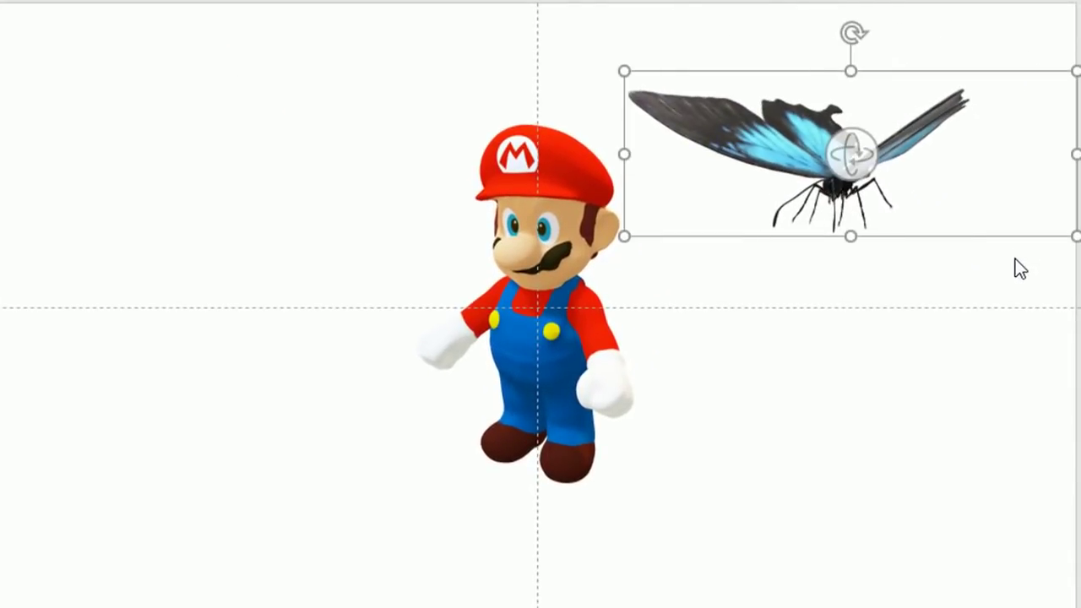
pyautogui.moveTo(619, 67); pyautogui.dragTo(788, 77)
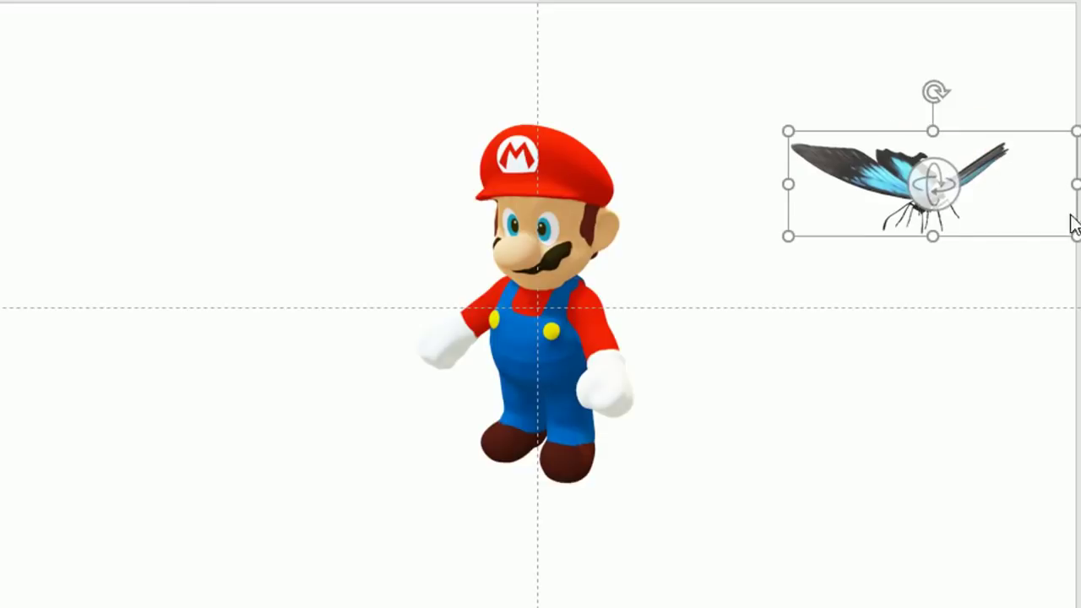
pyautogui.moveTo(789, 235); pyautogui.dragTo(624, 348)
# Step: Move Mario to the left of the slide and nudge the butterfly up-left
pyautogui.moveTo(566, 416); pyautogui.dragTo(261, 399)
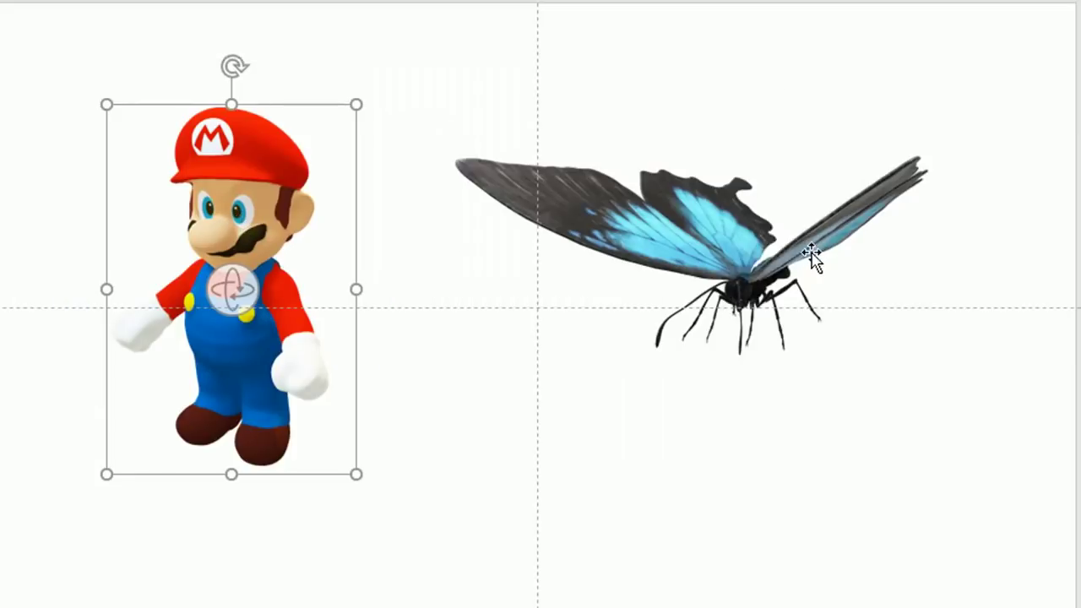
pyautogui.click(815, 250)
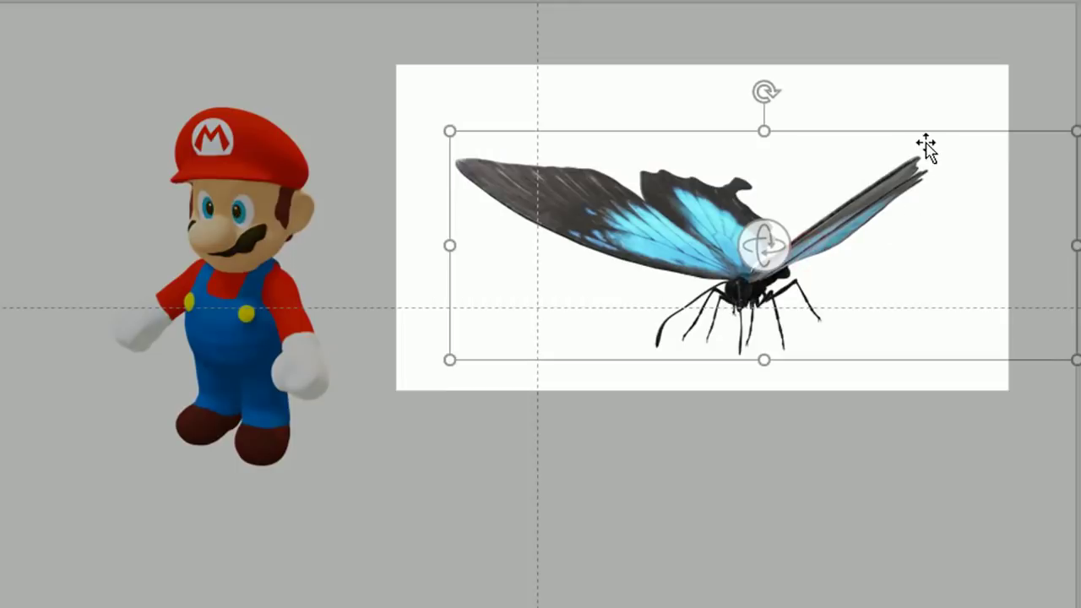
pyautogui.moveTo(932, 136); pyautogui.dragTo(869, 123)
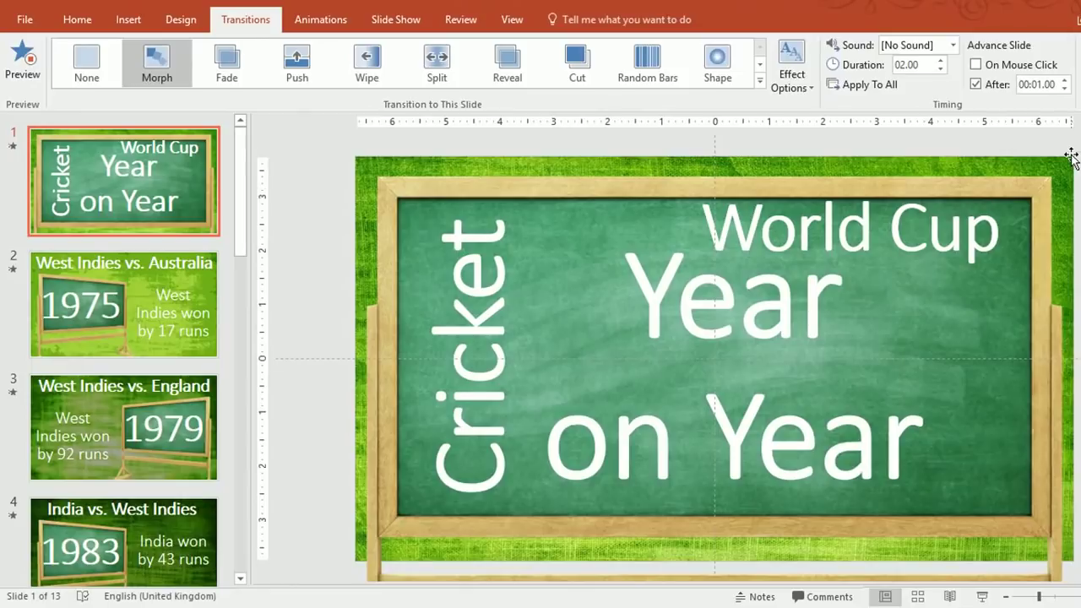
pyautogui.click(1072, 158)
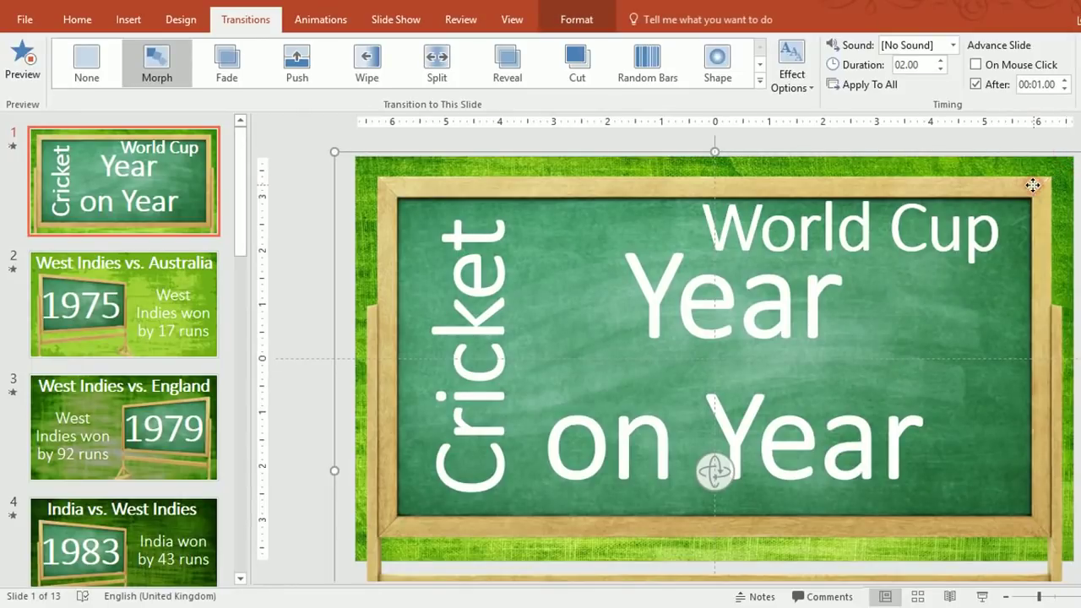
pyautogui.moveTo(706, 224); pyautogui.dragTo(748, 237)
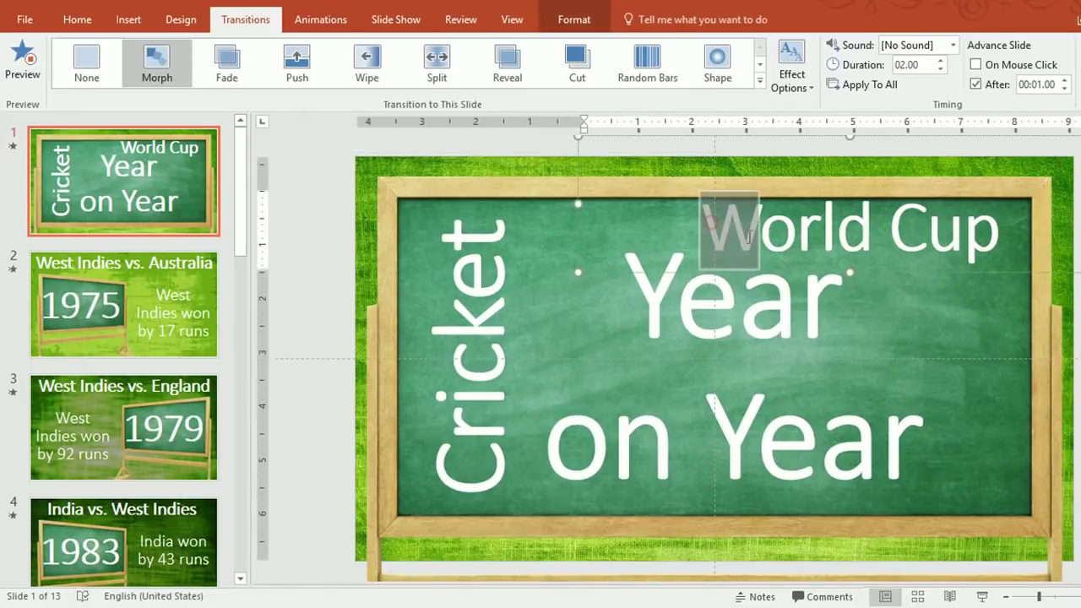
pyautogui.press('Escape')
pyautogui.press('Escape')
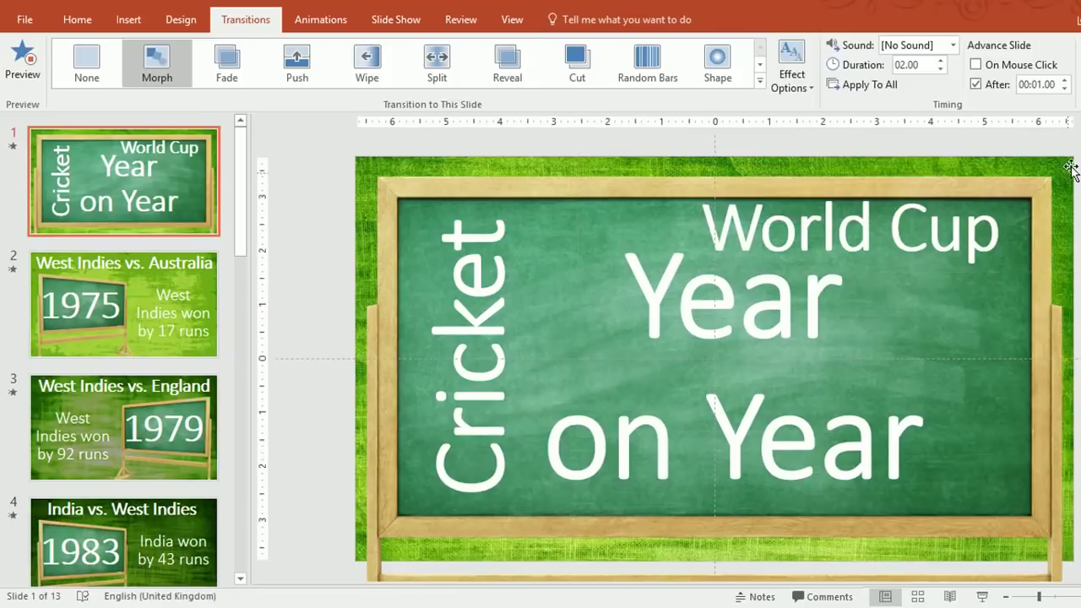
pyautogui.click(1070, 168)
pyautogui.click(570, 19)
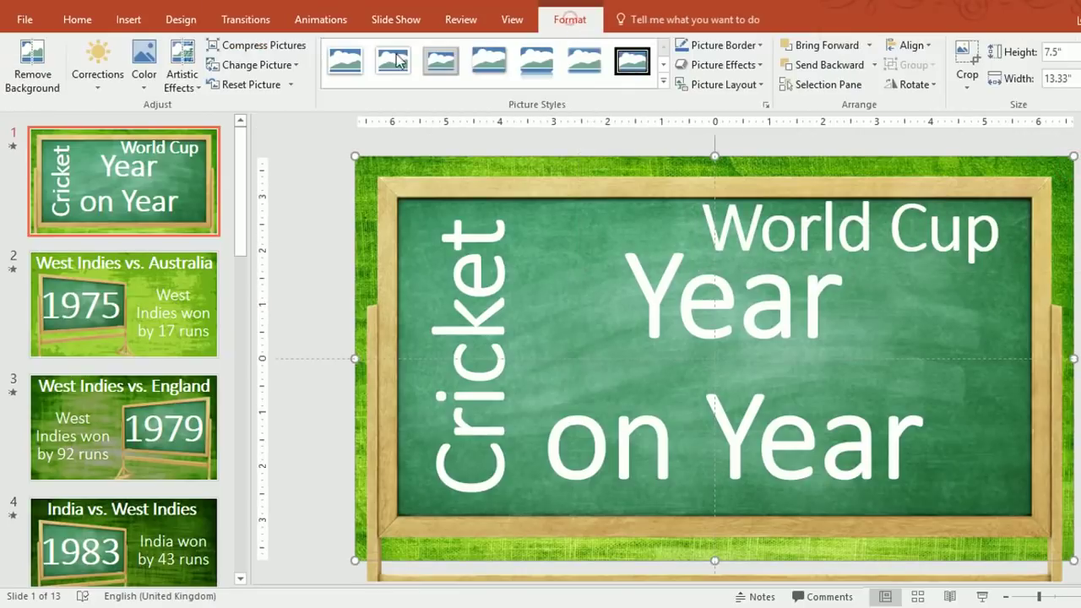
pyautogui.click(142, 67)
pyautogui.click(101, 80)
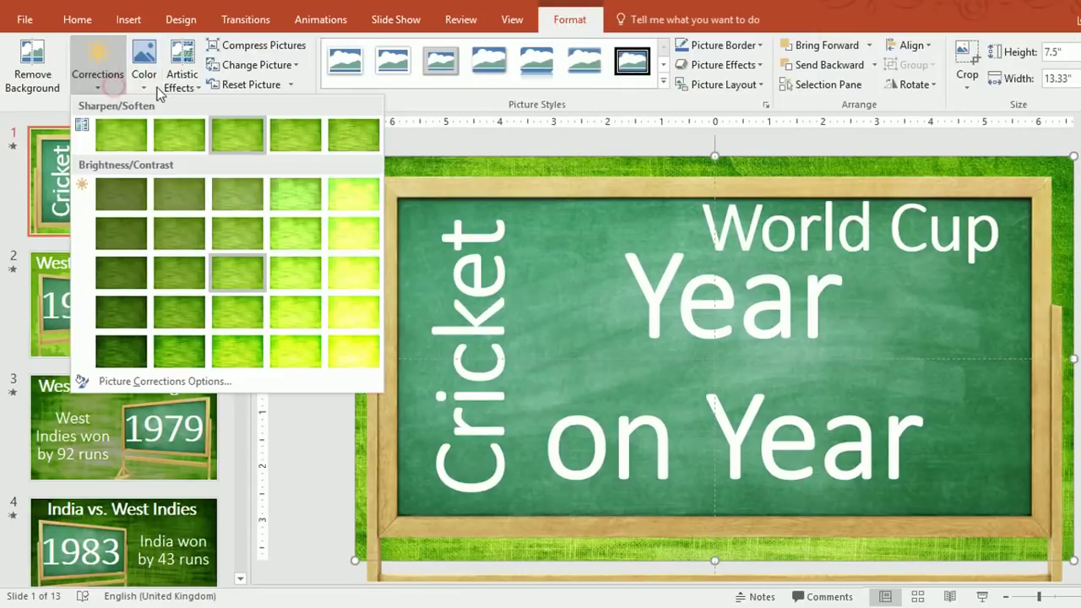
pyautogui.click(173, 78)
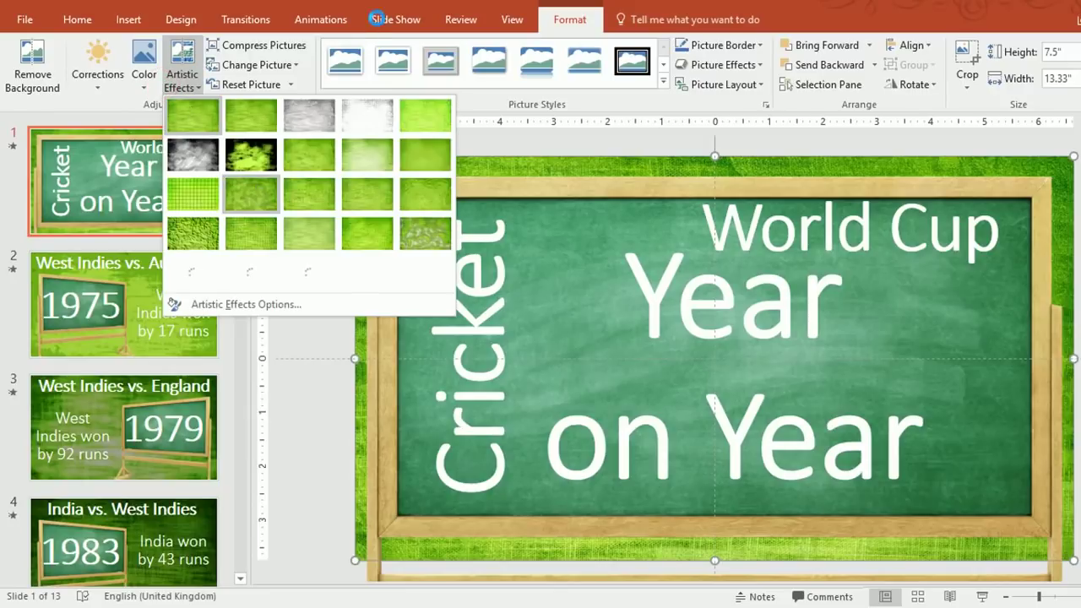
pyautogui.click(995, 376)
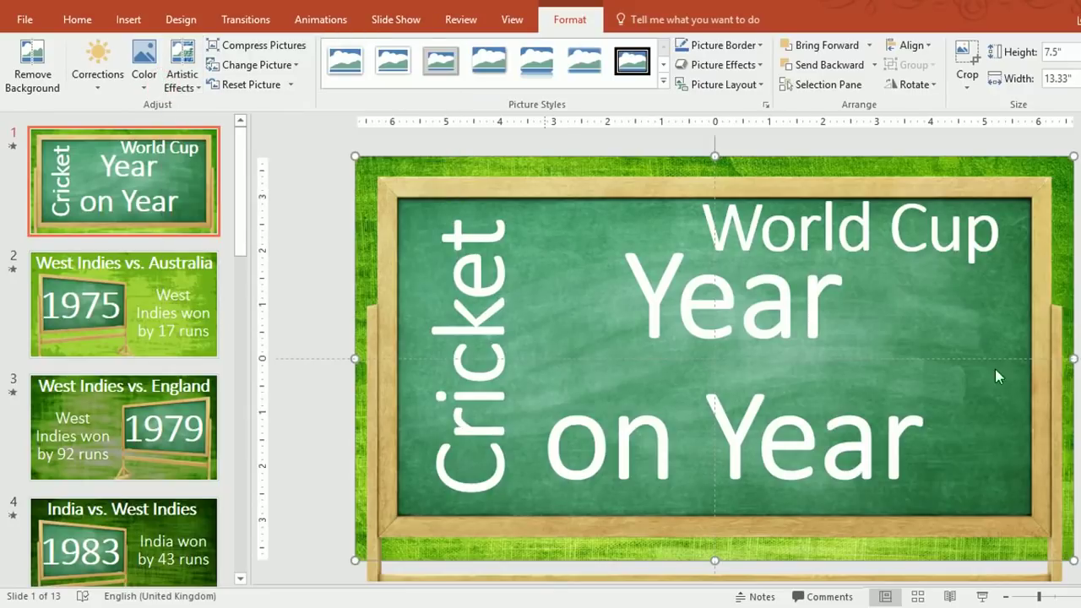
pyautogui.click(1047, 344)
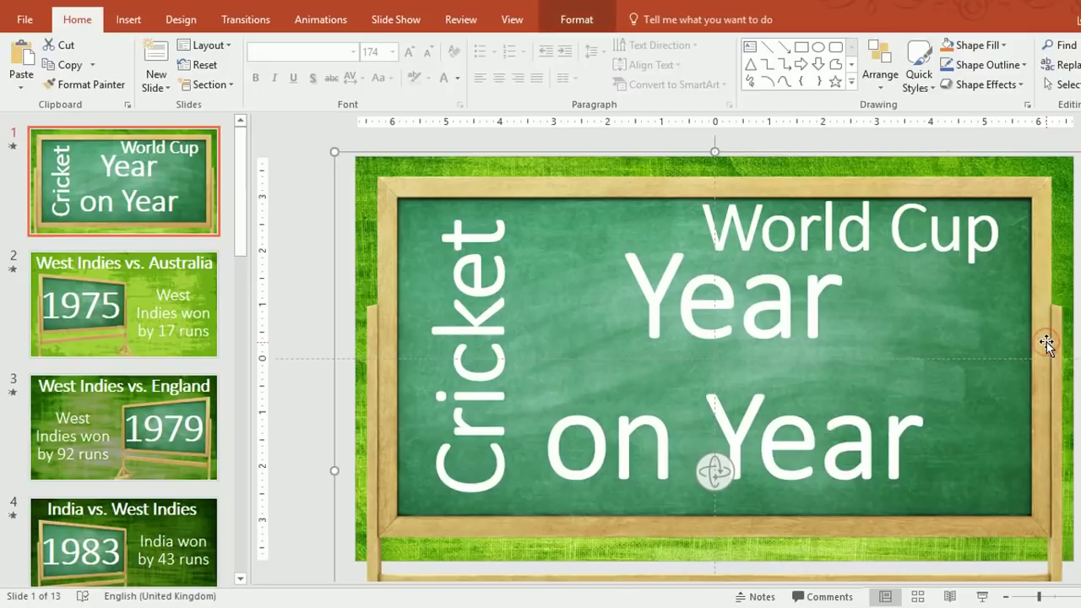
pyautogui.click(577, 19)
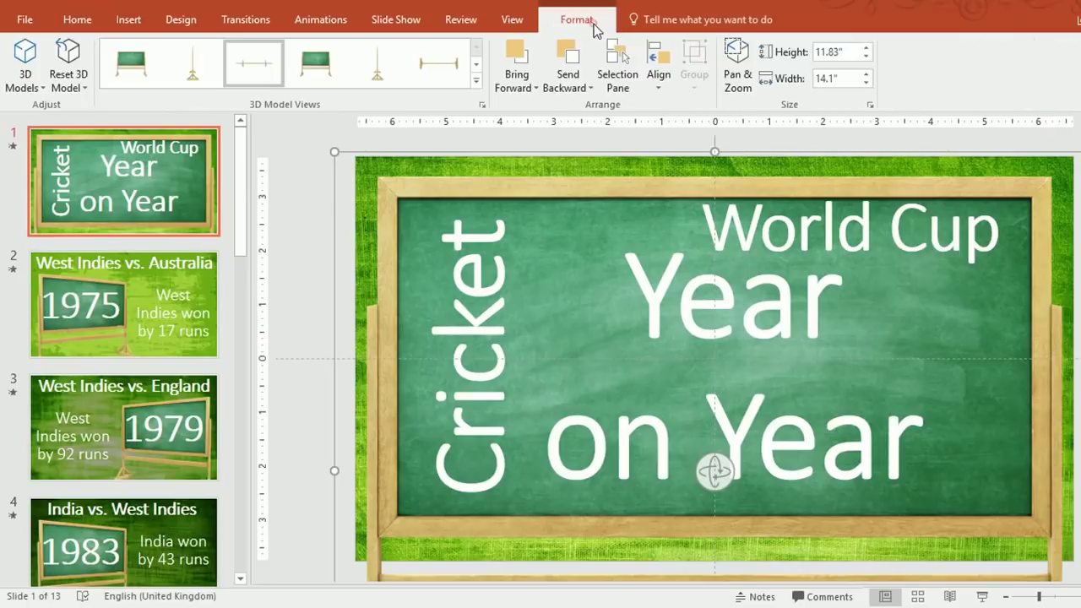
pyautogui.click(476, 82)
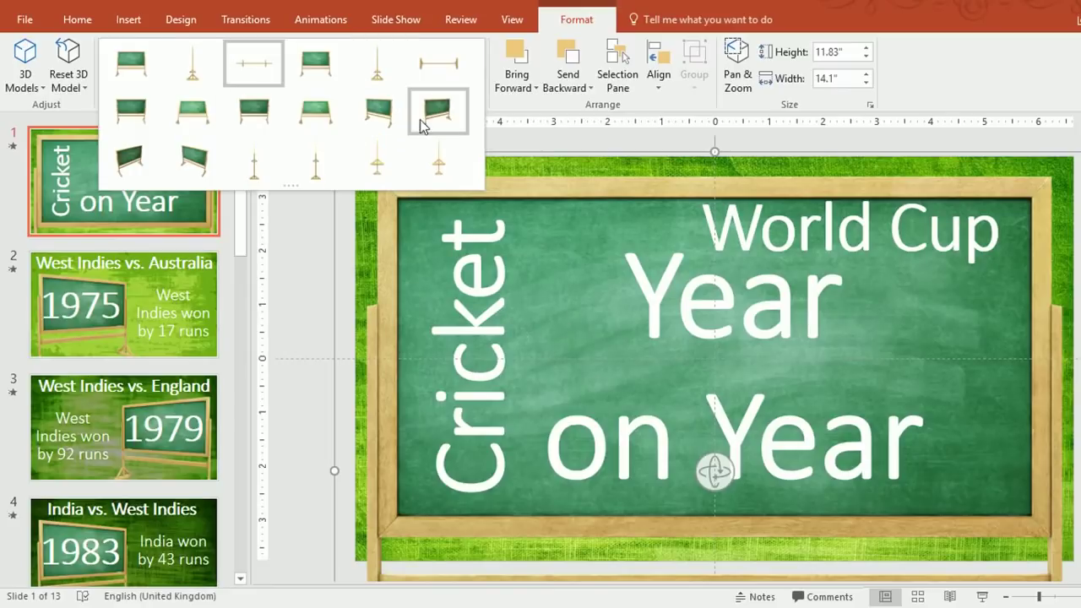
pyautogui.click(808, 209)
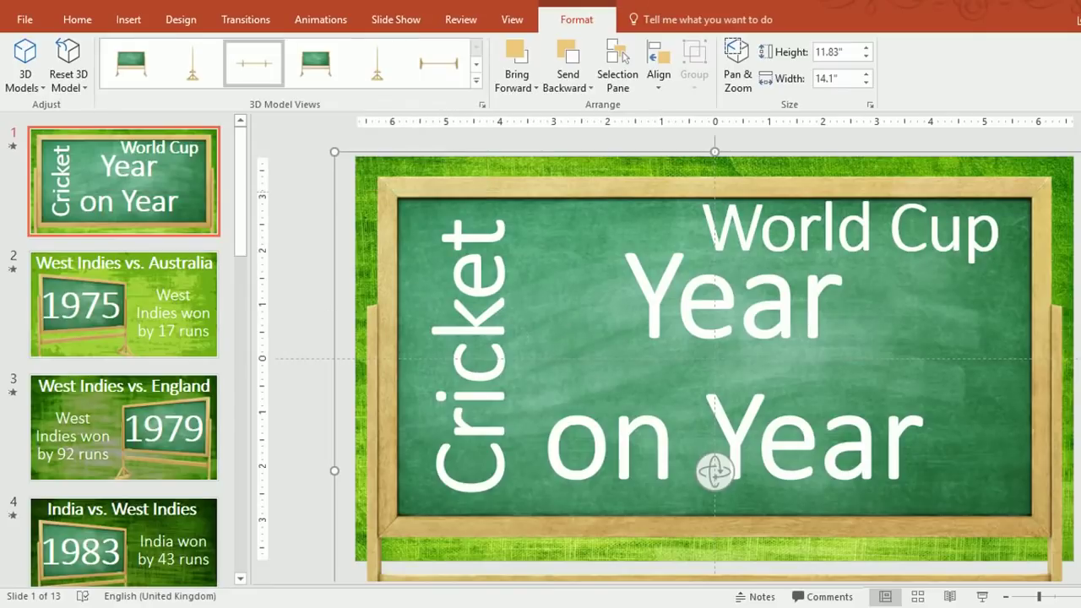
pyautogui.click(924, 226)
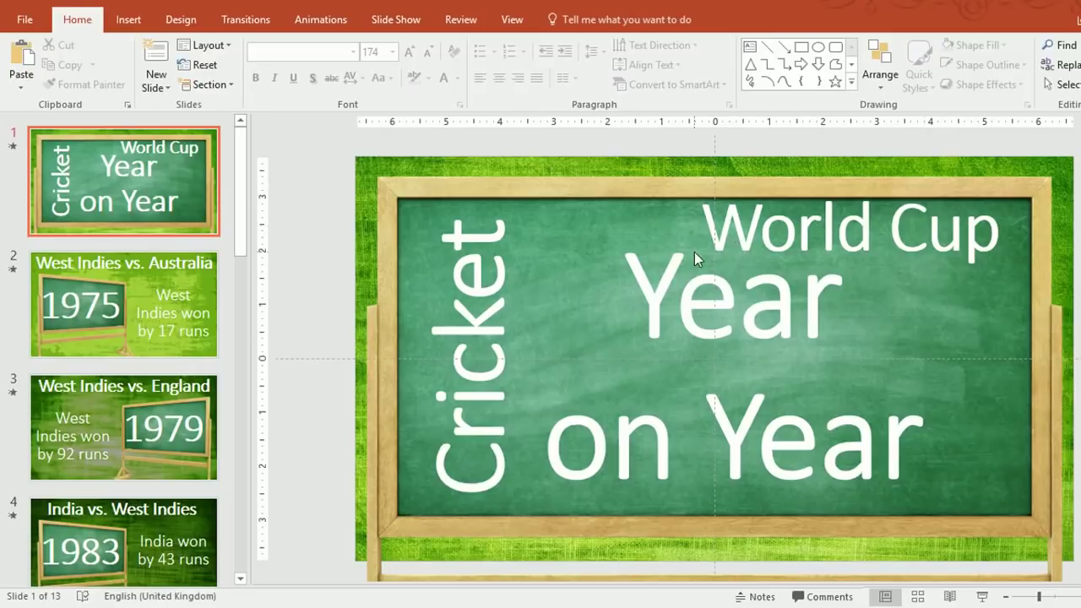
# Step: Browse the West Indies, India and Australia vs. England match slides
pyautogui.click(325, 226)
pyautogui.click(170, 197)
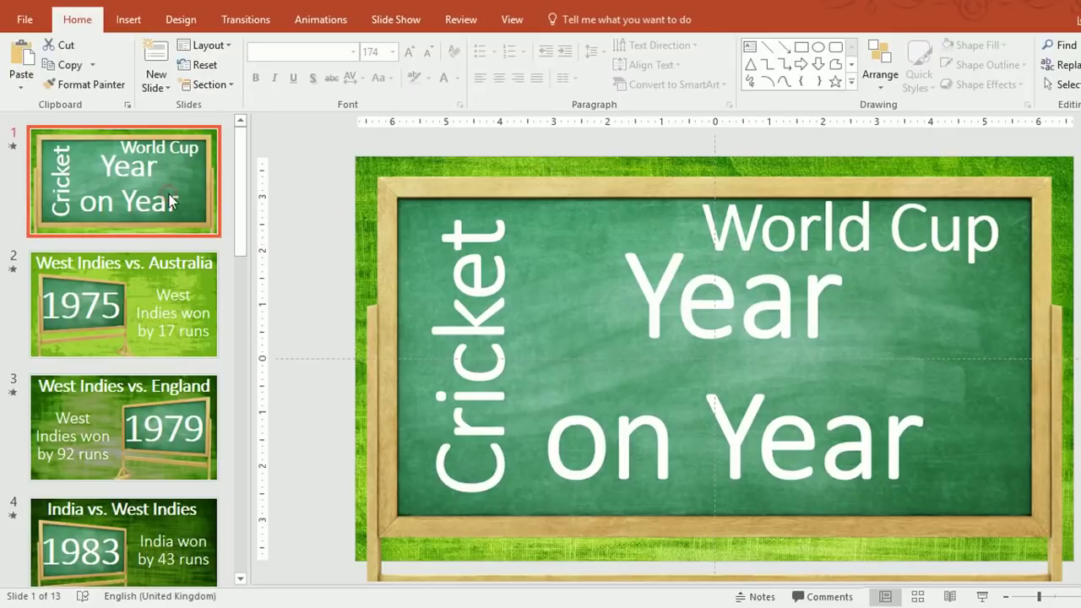
pyautogui.click(170, 306)
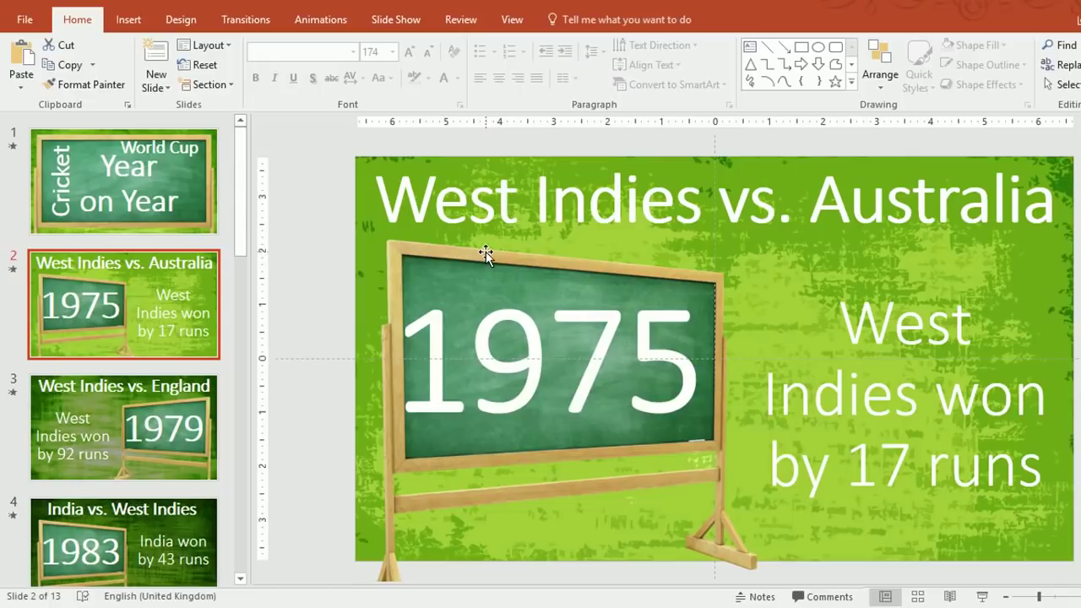
pyautogui.scroll(-2, 210, 305)
pyautogui.click(153, 386)
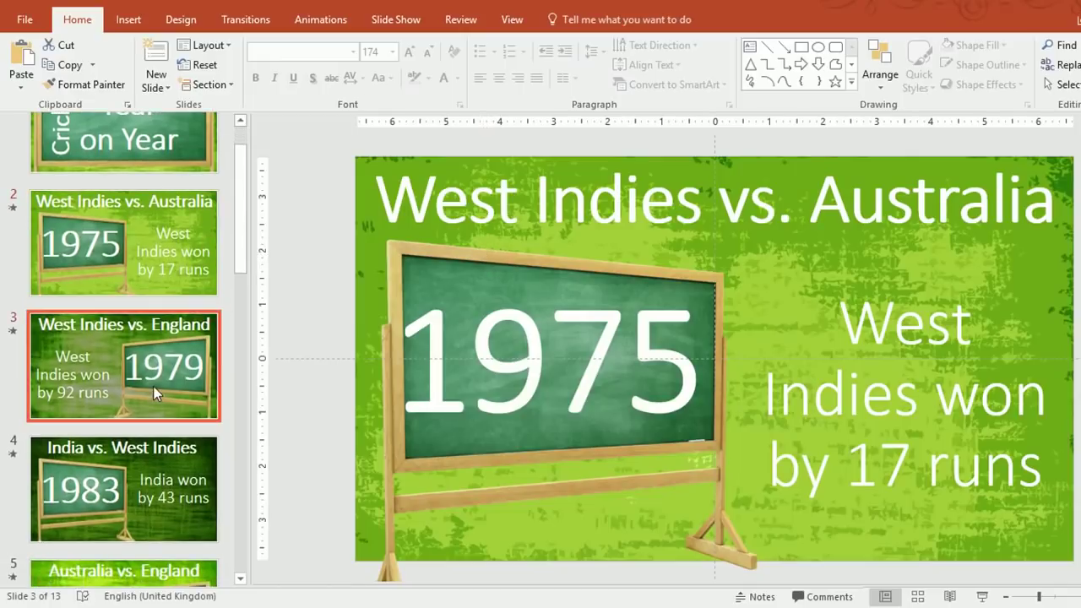
pyautogui.scroll(-2, 146, 387)
pyautogui.click(150, 387)
pyautogui.scroll(-2, 151, 388)
pyautogui.click(164, 332)
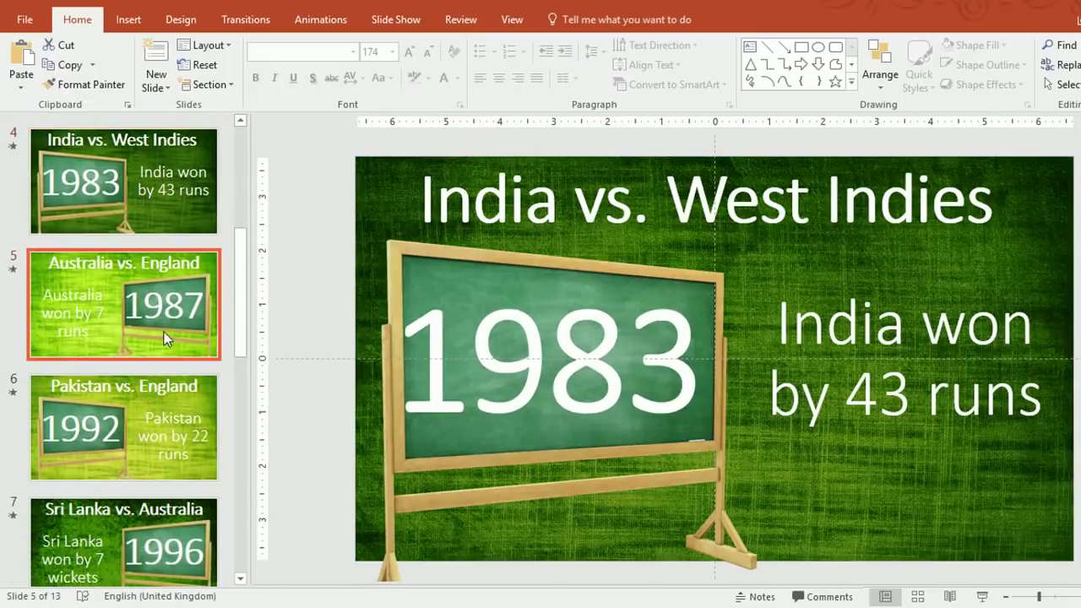
# Step: Review the remaining match slides up to India vs. Sri Lanka, then select all slides
pyautogui.scroll(-2, 163, 338)
pyautogui.click(159, 339)
pyautogui.scroll(-2, 159, 340)
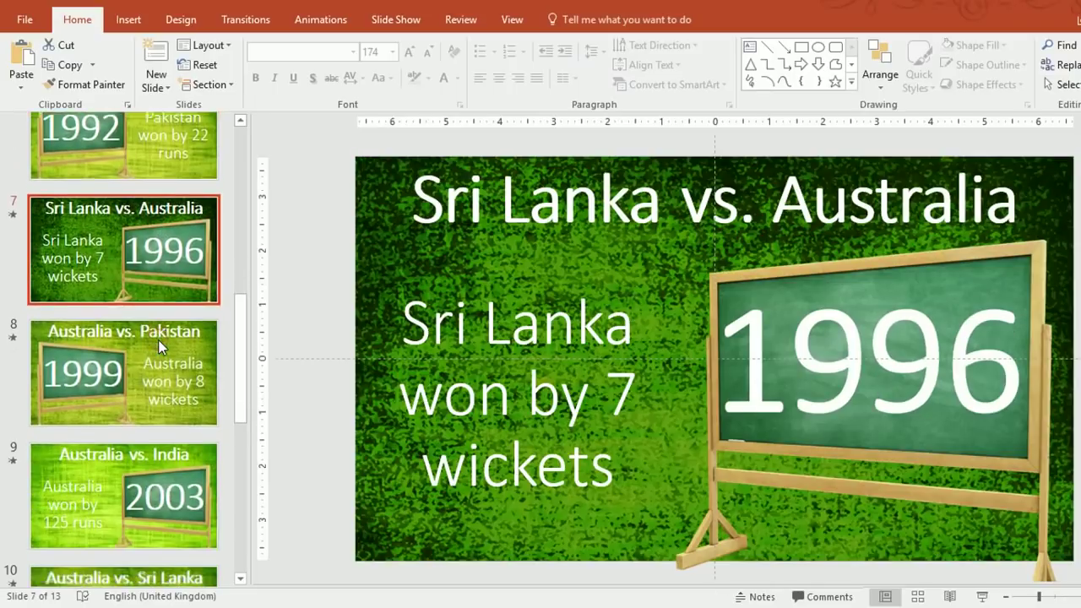
pyautogui.scroll(-4, 159, 337)
pyautogui.click(160, 339)
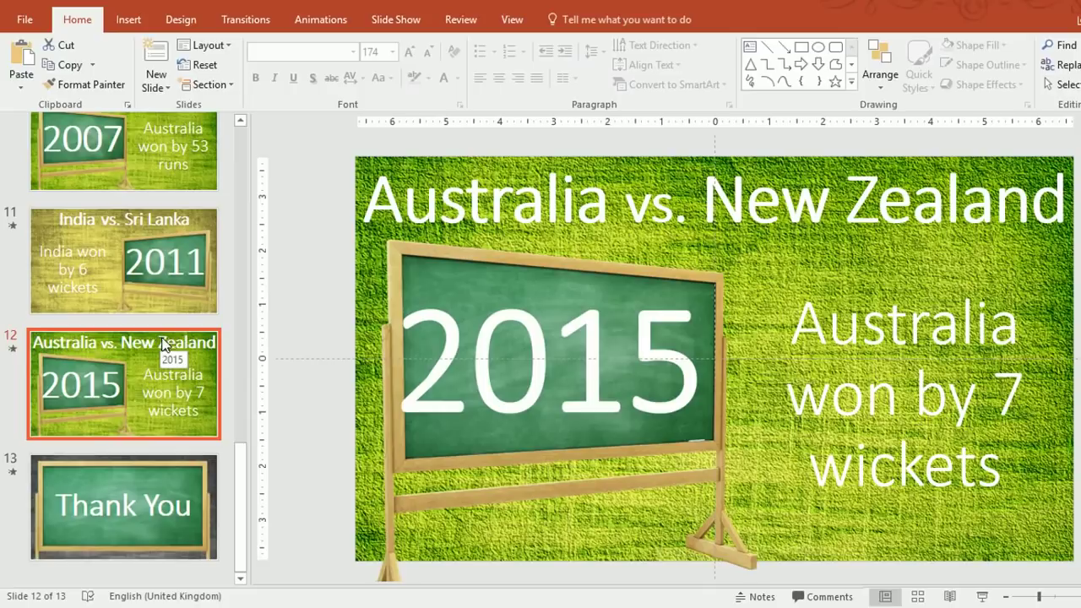
pyautogui.click(172, 299)
pyautogui.hotkey('ctrl', 'a')
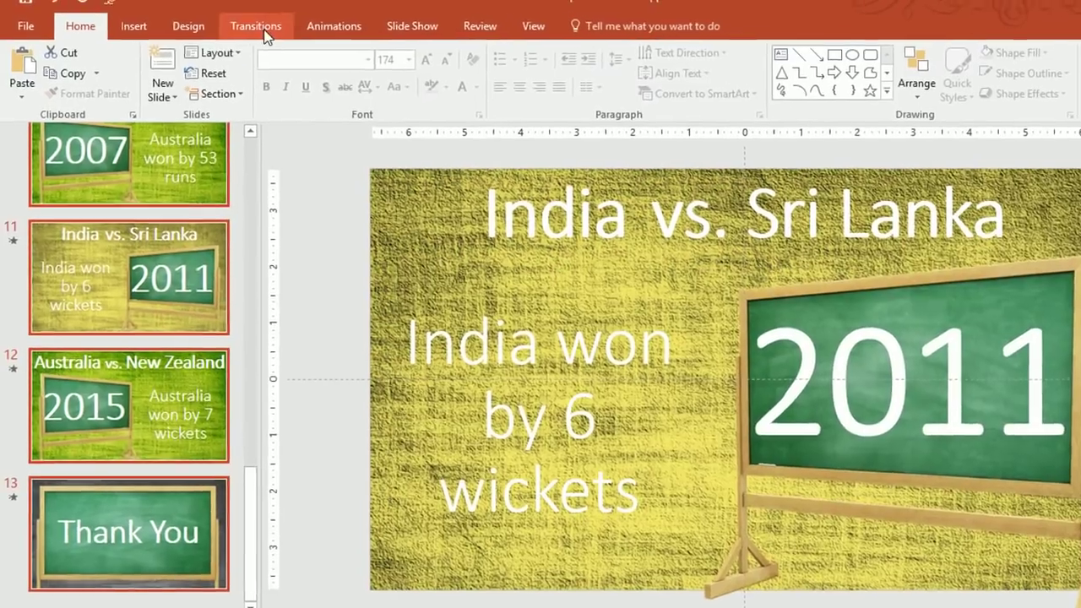
# Step: Apply the Morph transition with the Characters effect option to all selected slides
pyautogui.click(255, 21)
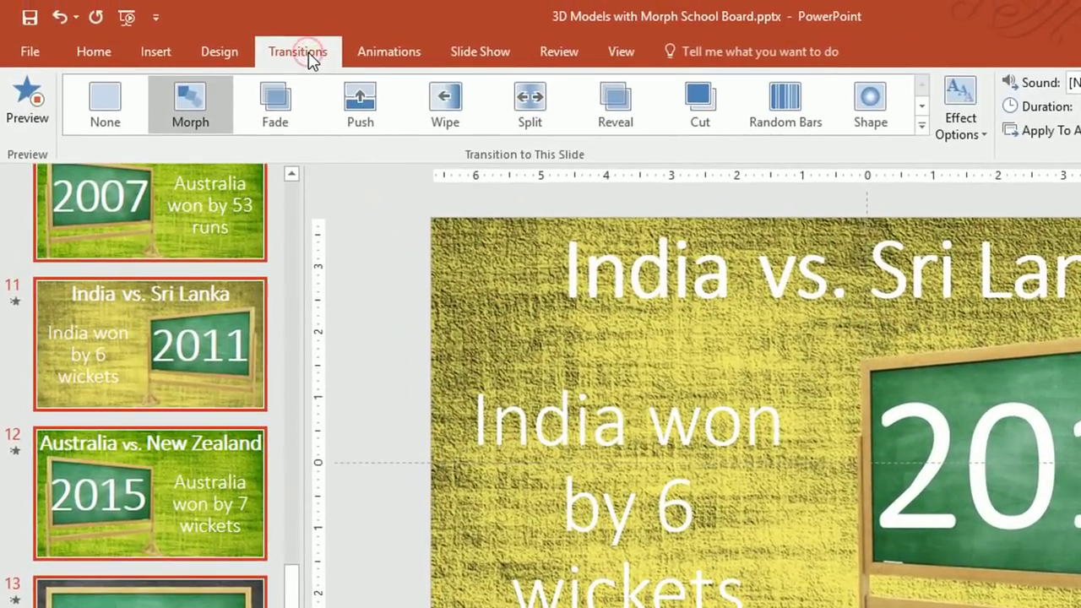
pyautogui.click(191, 101)
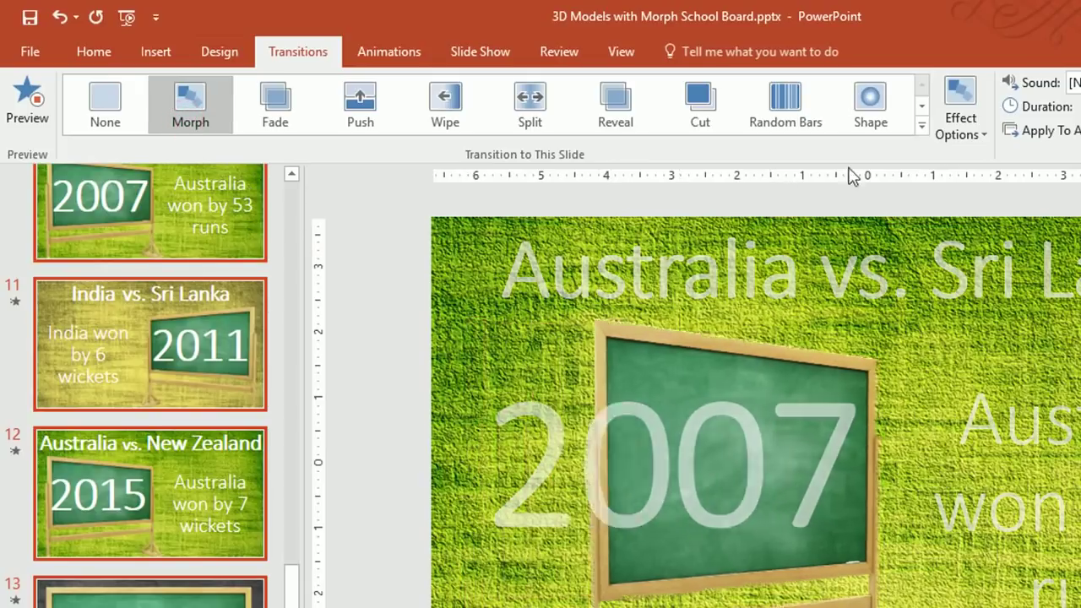
pyautogui.click(963, 139)
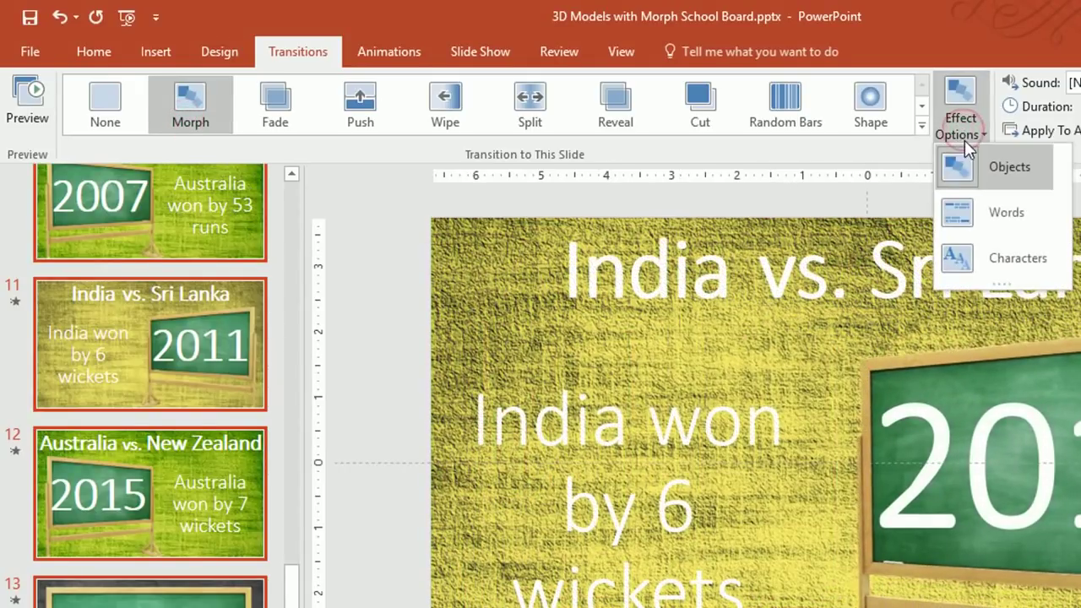
pyautogui.click(977, 260)
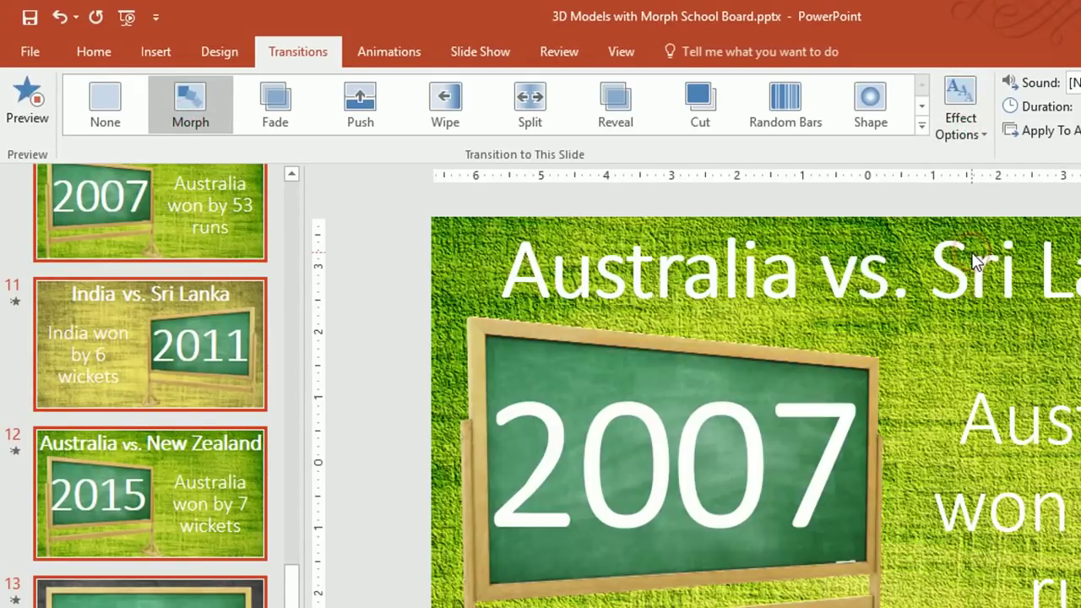
pyautogui.click(344, 353)
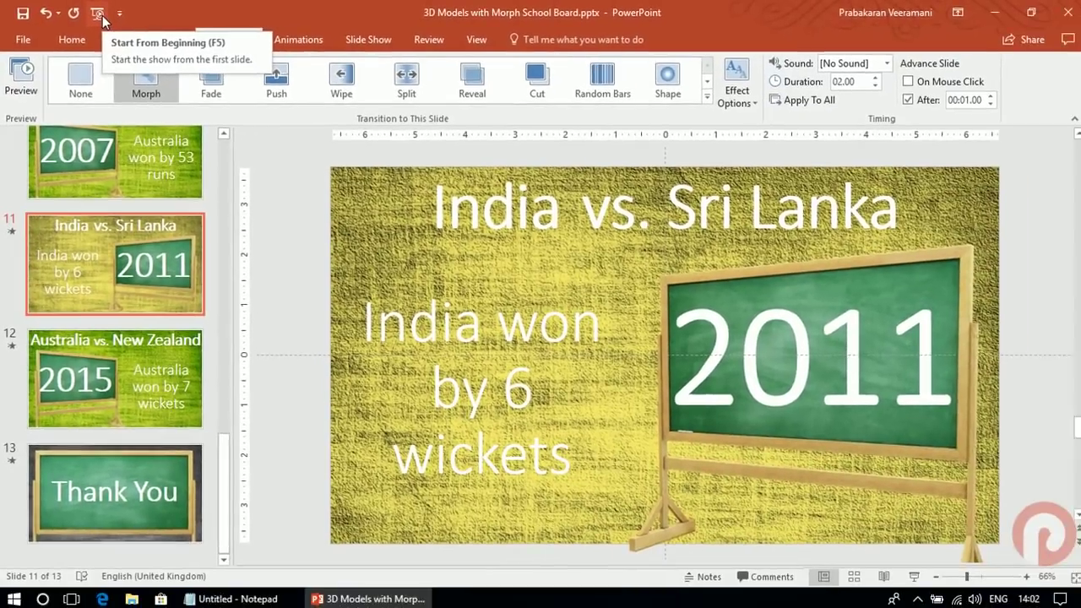
# Step: Run the cricket deck slide show from the beginning to the Thank You slide, then exit
pyautogui.click(99, 15)
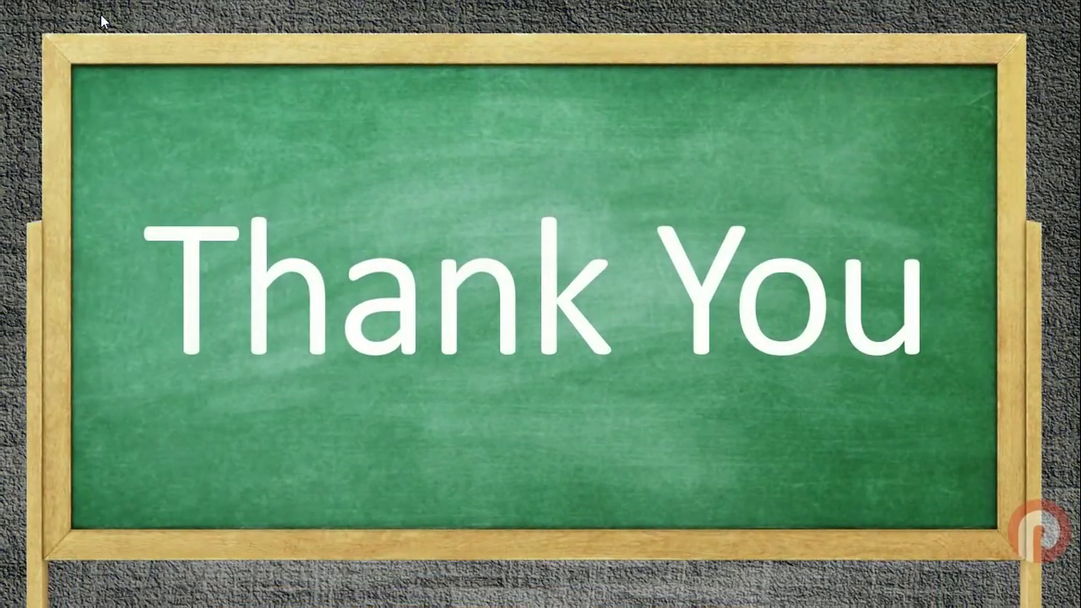
pyautogui.press('Escape')
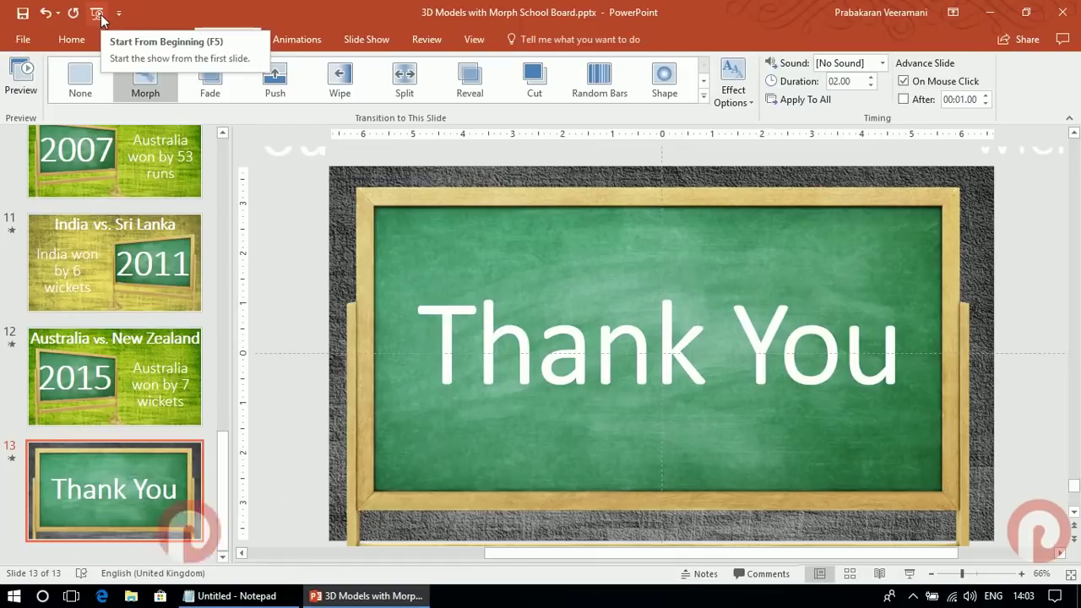
# Step: Start the demo show and advance through the trophy slides to Best Performer of 2017
pyautogui.click(99, 15)
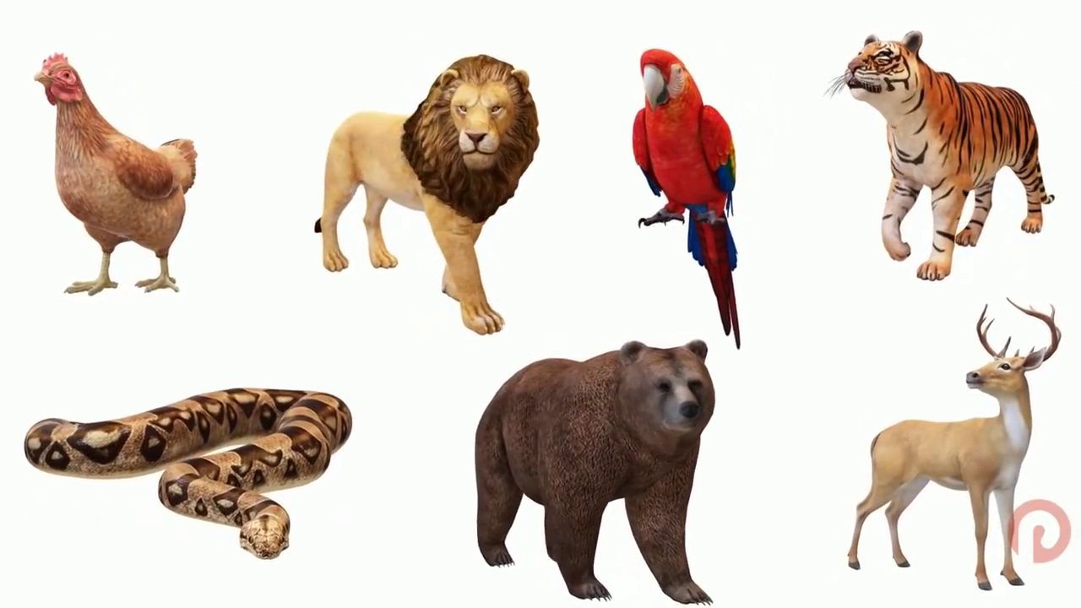
pyautogui.click(79, 325)
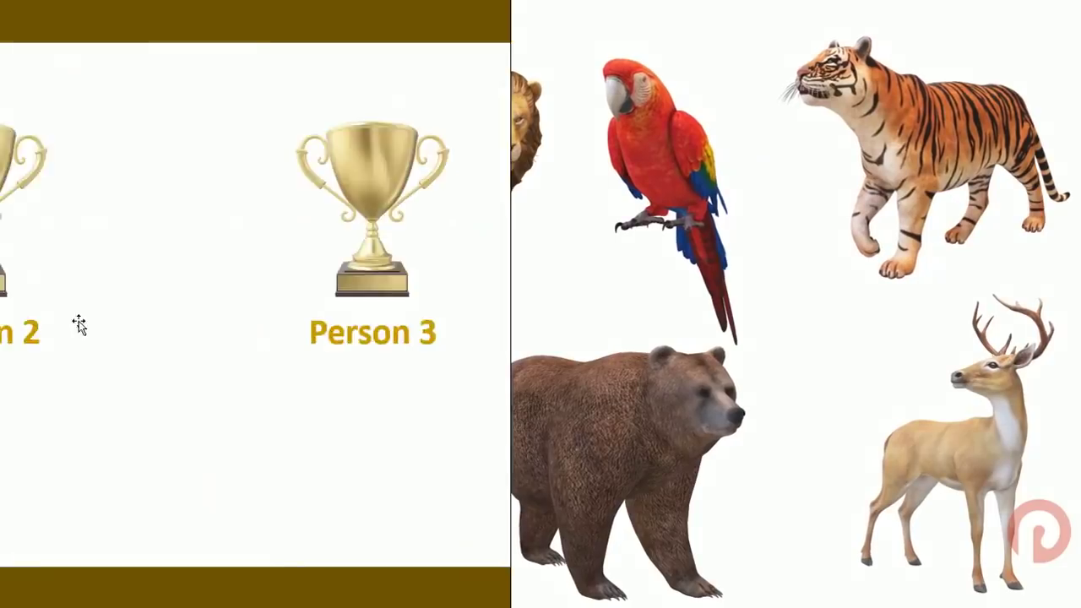
pyautogui.click(647, 324)
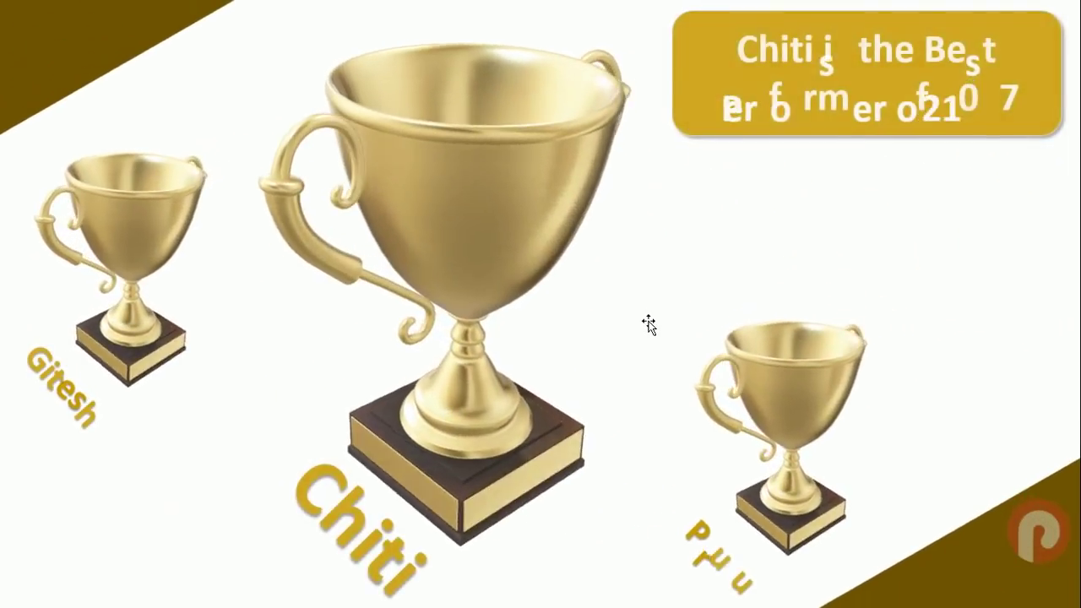
pyautogui.click(649, 325)
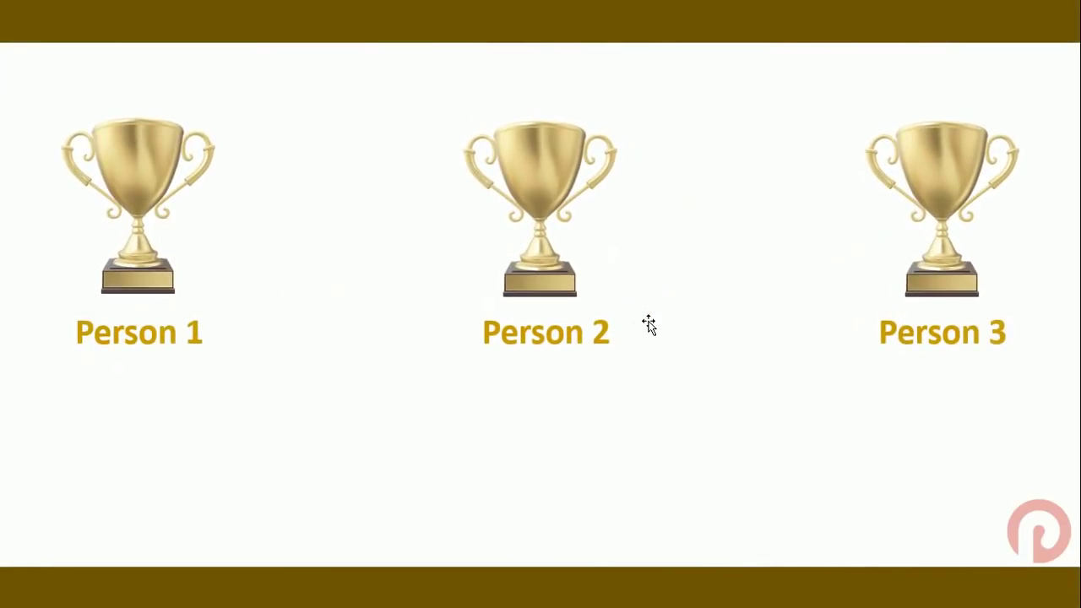
pyautogui.click(649, 324)
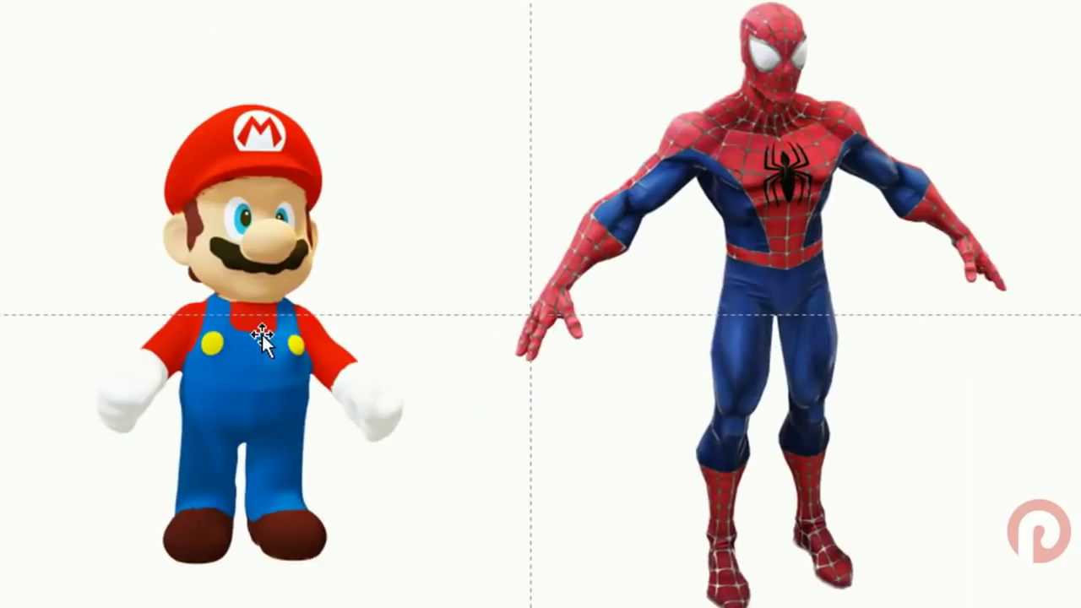
# Step: Turn Mario upright toward Spider-Man, then rotate Spider-Man into a side-on pose
pyautogui.moveTo(253, 332)
pyautogui.mouseDown()
pyautogui.moveTo(148, 370)
pyautogui.moveTo(120, 158)
pyautogui.mouseUp()
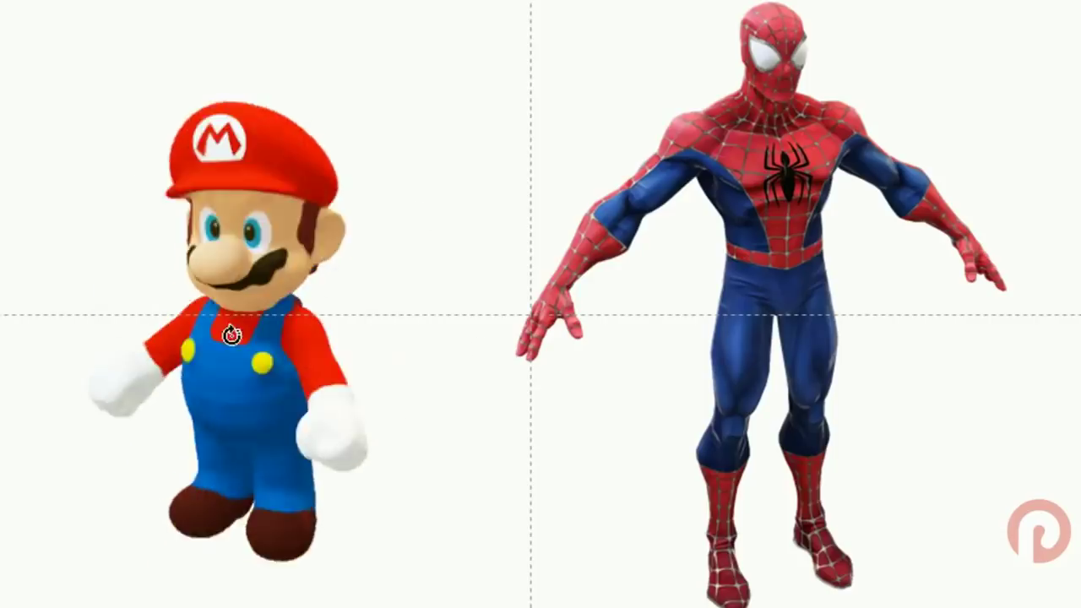
pyautogui.moveTo(120, 158); pyautogui.dragTo(249, 596)
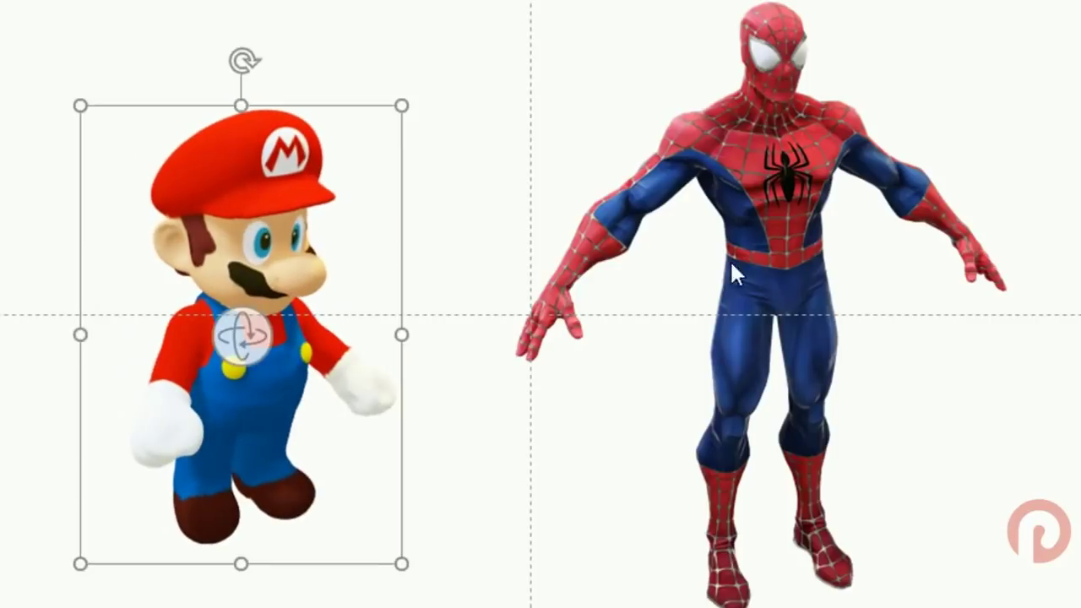
pyautogui.click(773, 314)
pyautogui.moveTo(774, 314)
pyautogui.mouseDown()
pyautogui.moveTo(1028, 358)
pyautogui.moveTo(684, 347)
pyautogui.moveTo(391, 309)
pyautogui.moveTo(742, 374)
pyautogui.moveTo(856, 9)
pyautogui.moveTo(667, 431)
pyautogui.moveTo(987, 596)
pyautogui.moveTo(594, 604)
pyautogui.moveTo(732, 347)
pyautogui.moveTo(789, 296)
pyautogui.moveTo(623, 256)
pyautogui.mouseUp()
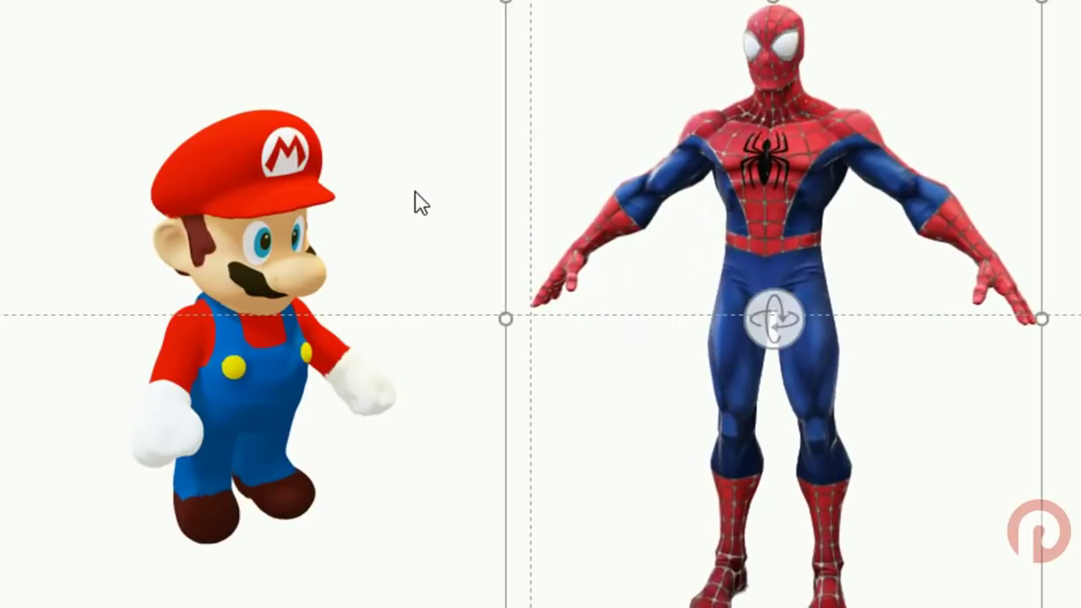